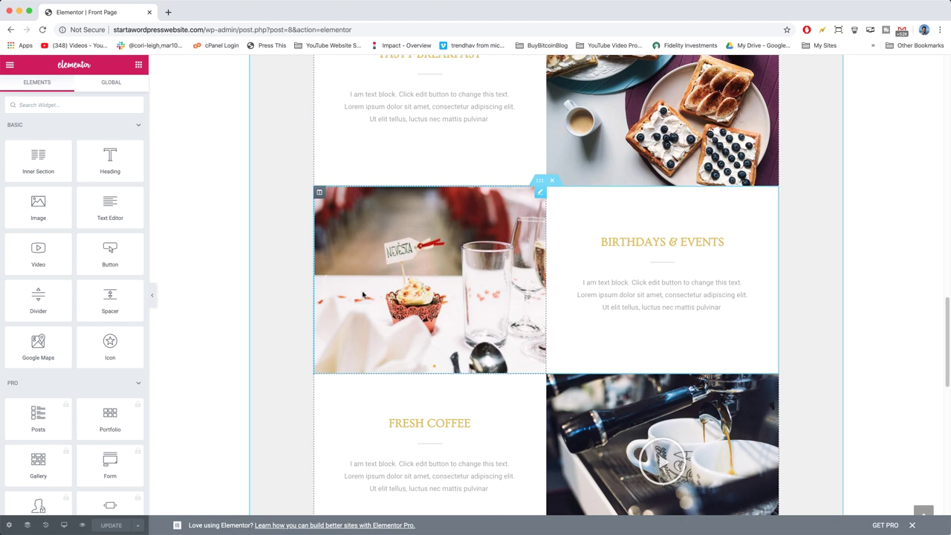
Inspect the settings of the existing food photo carousel, the spacer and the photo section
click(324, 280)
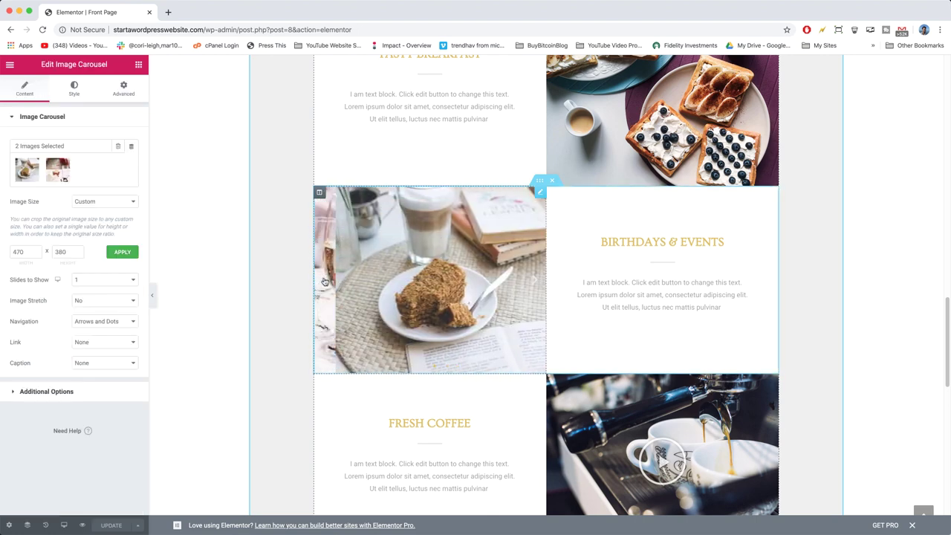
click(324, 281)
click(324, 281)
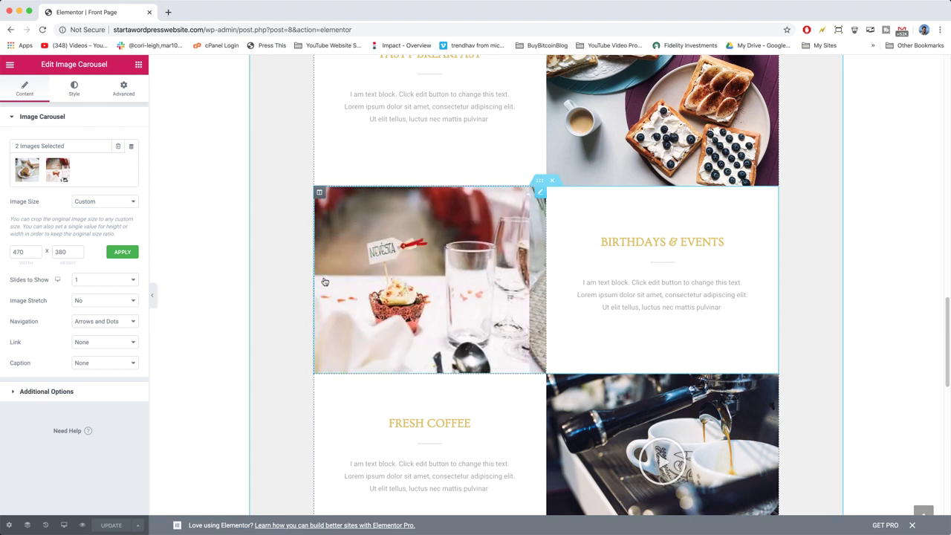
click(324, 280)
scroll(395, 286, up, 2)
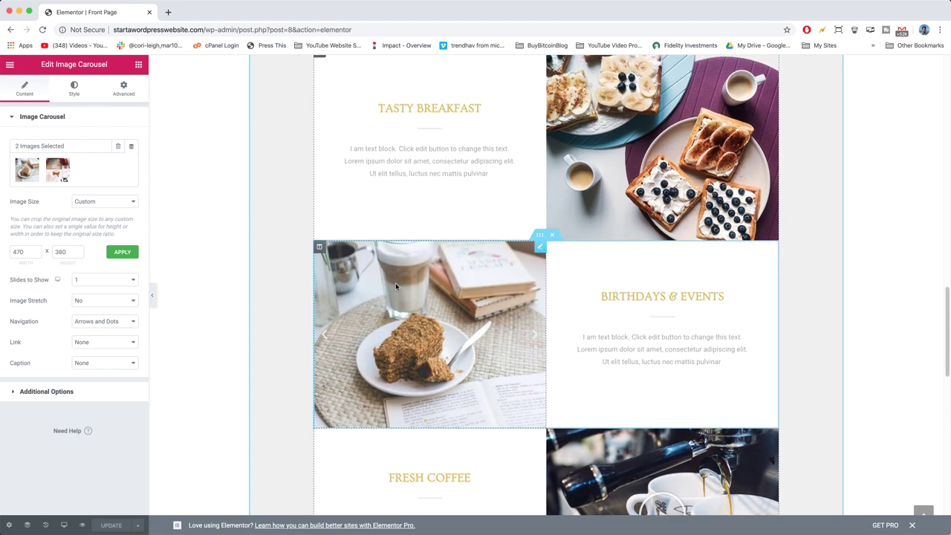
scroll(395, 286, up, 3)
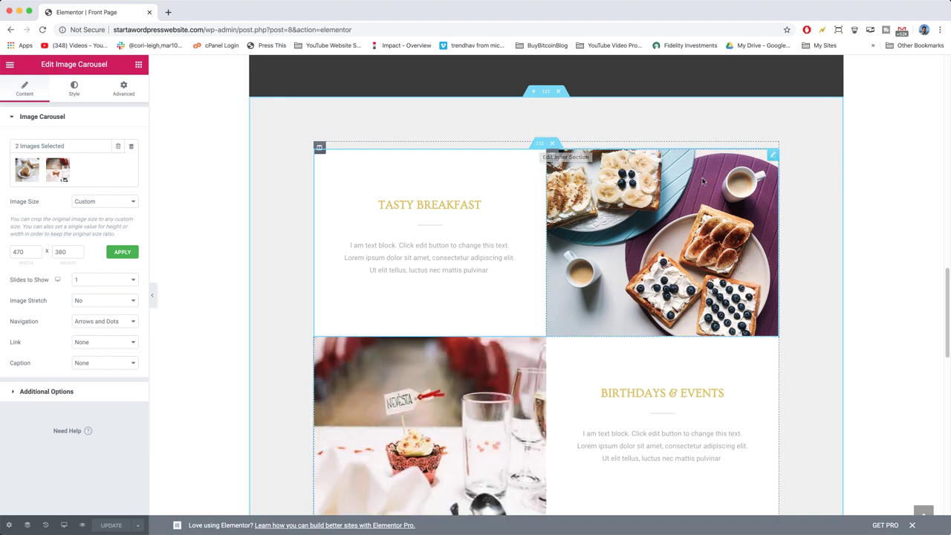
click(773, 156)
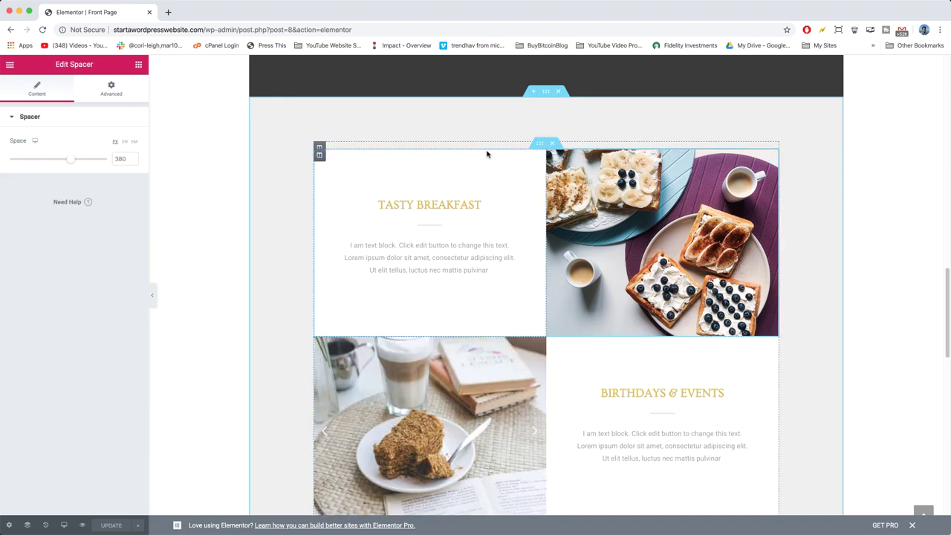
click(541, 347)
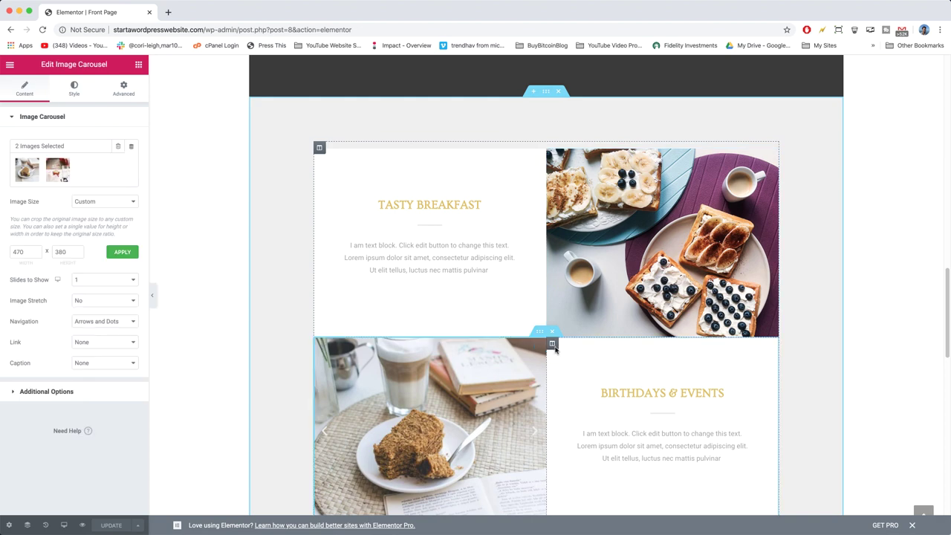
click(595, 146)
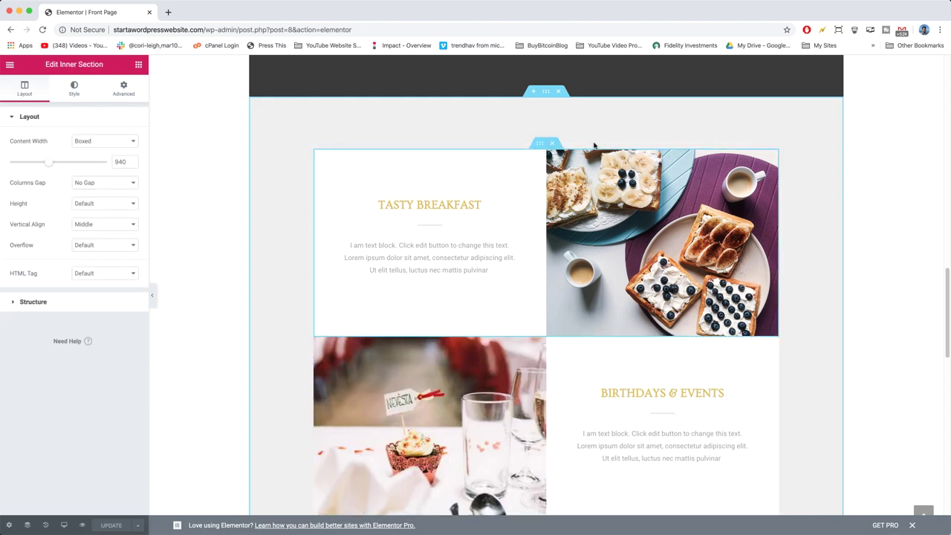
scroll(579, 317, down, 5)
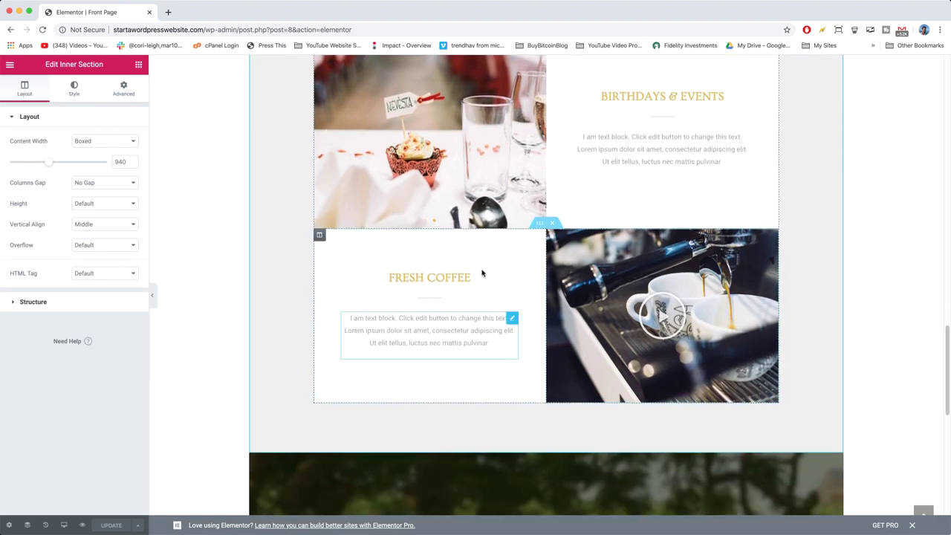
scroll(505, 269, up, 10)
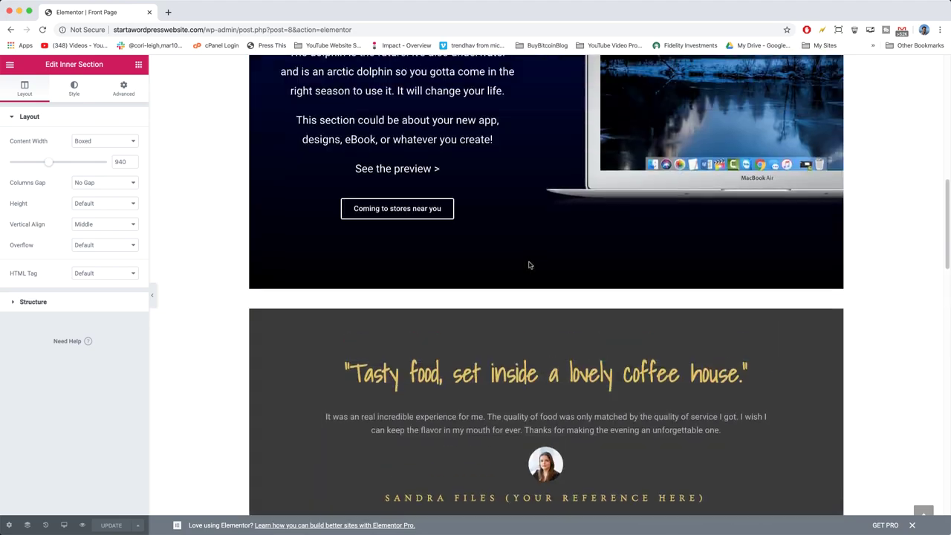
scroll(529, 266, up, 15)
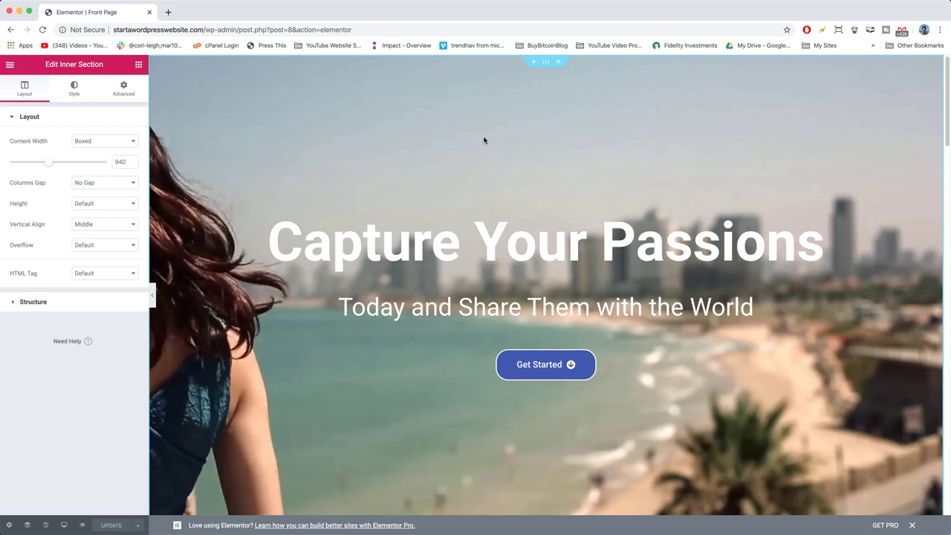
Add a new section above the hero and drop an Image Carousel widget into it
click(533, 63)
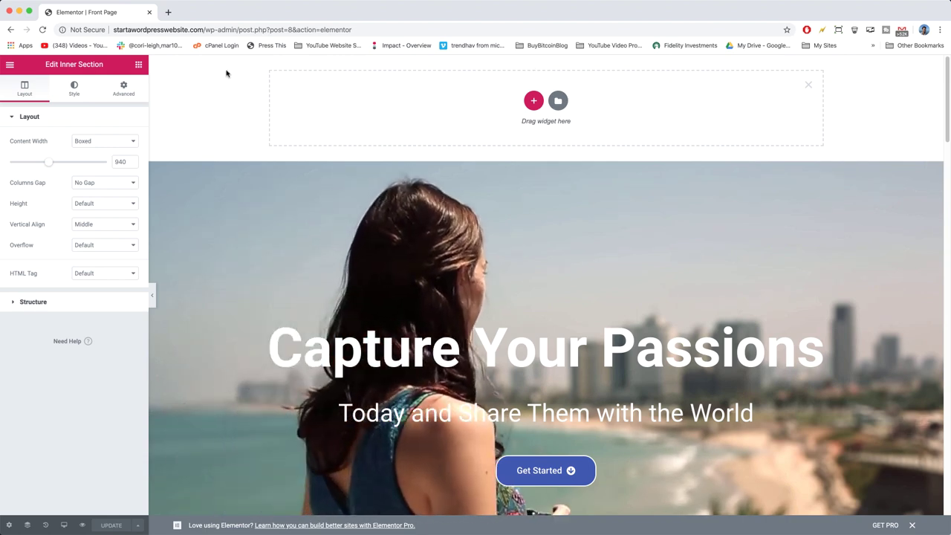
click(138, 64)
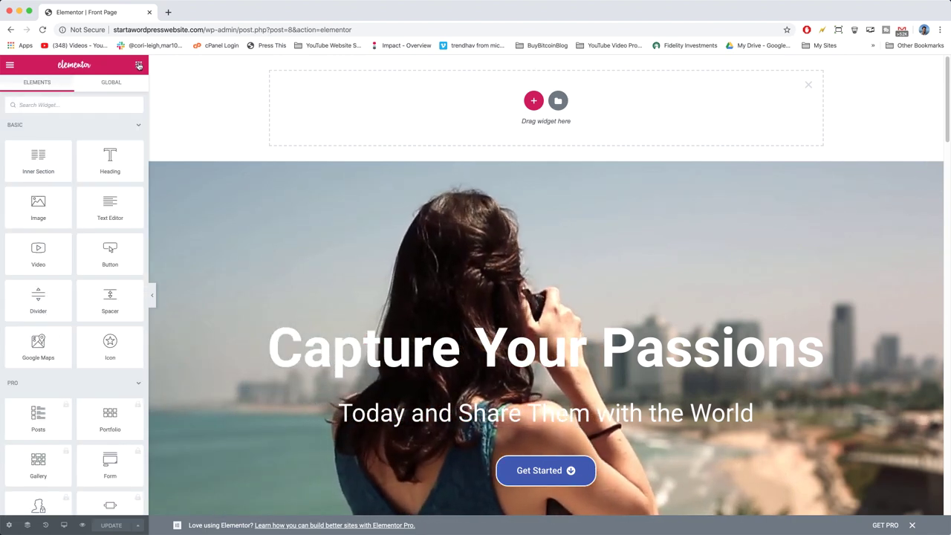
scroll(102, 300, down, 2)
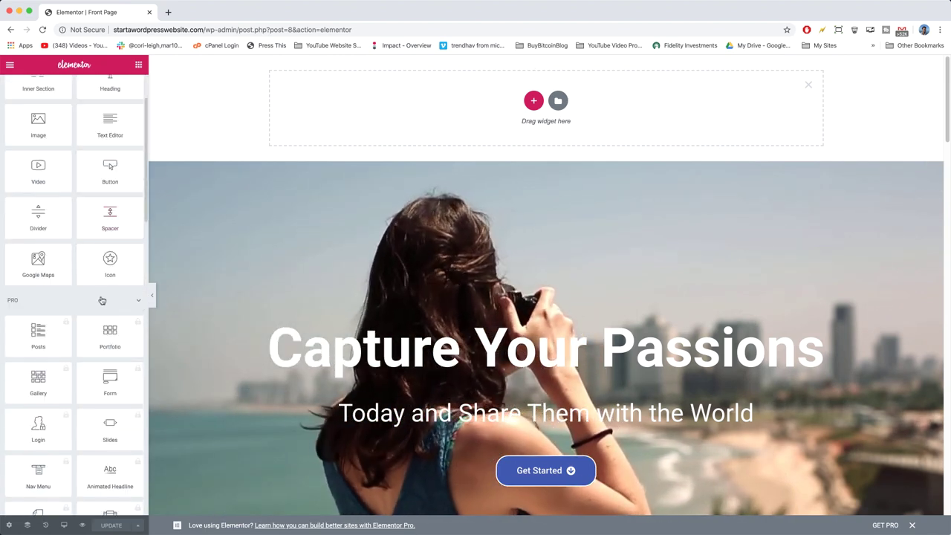
scroll(102, 300, up, 2)
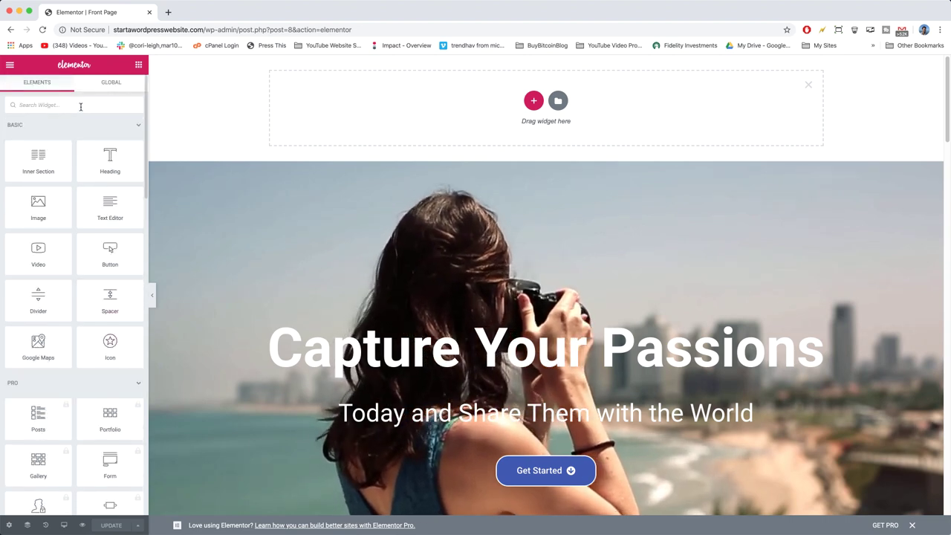
click(80, 106)
text(image)
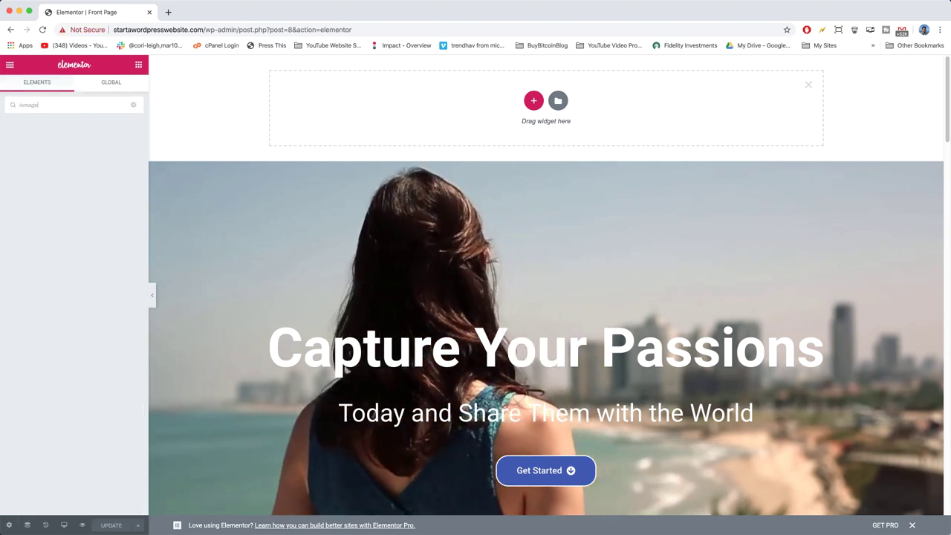
key(BackSpace)
key(BackSpace)
key(BackSpace)
key(BackSpace)
key(BackSpace)
key(BackSpace)
text(image)
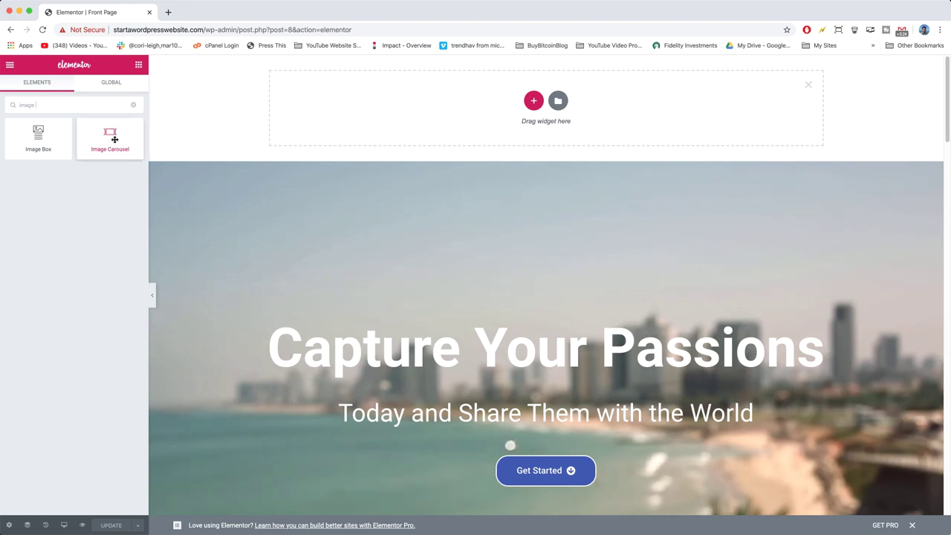
drag(117, 137, 381, 118)
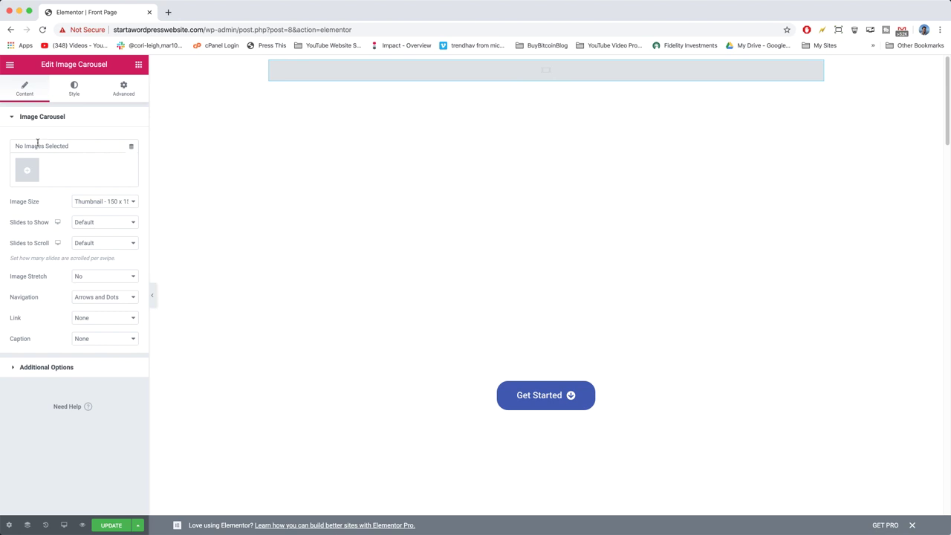
Select five photos: Santorini, dog in car window, surfer at sunset, sunlit forest and paddle-boarding beach
click(28, 172)
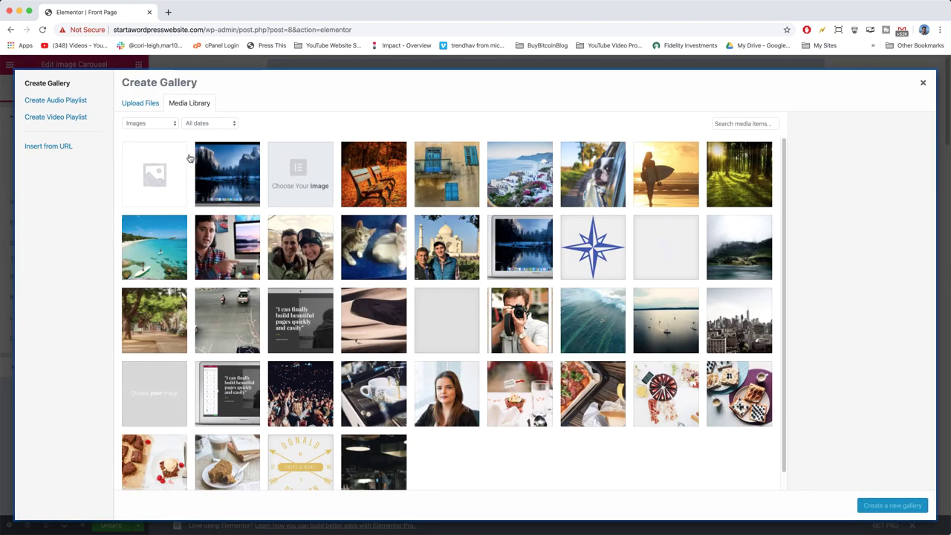
click(505, 175)
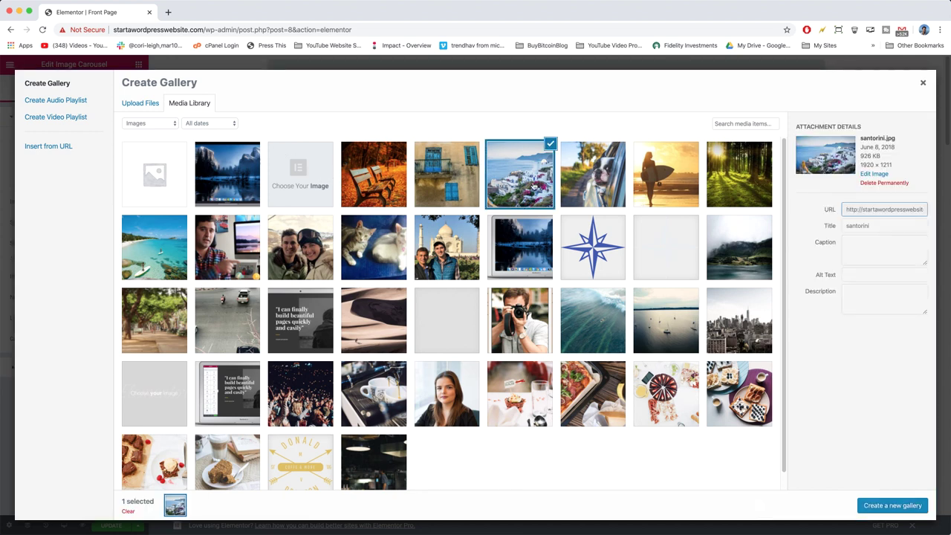
click(596, 183)
click(659, 183)
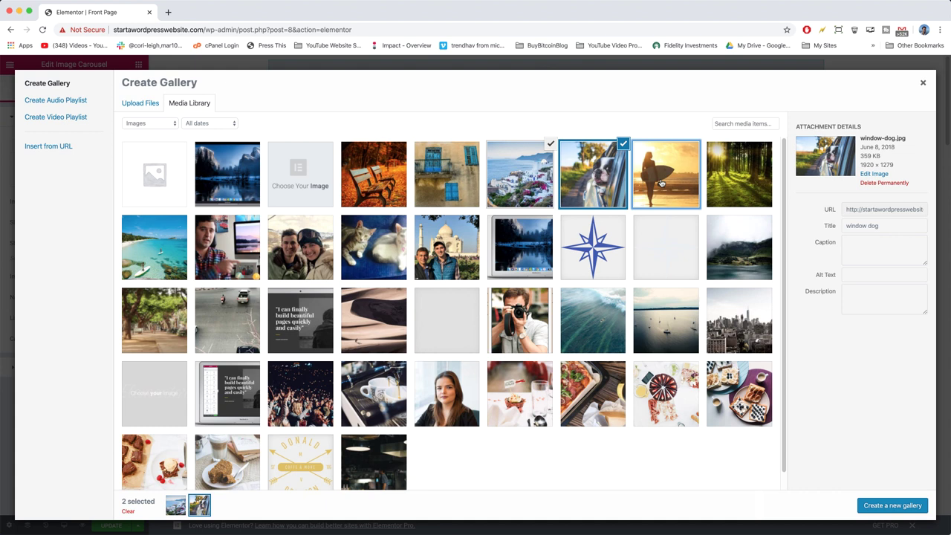
click(728, 185)
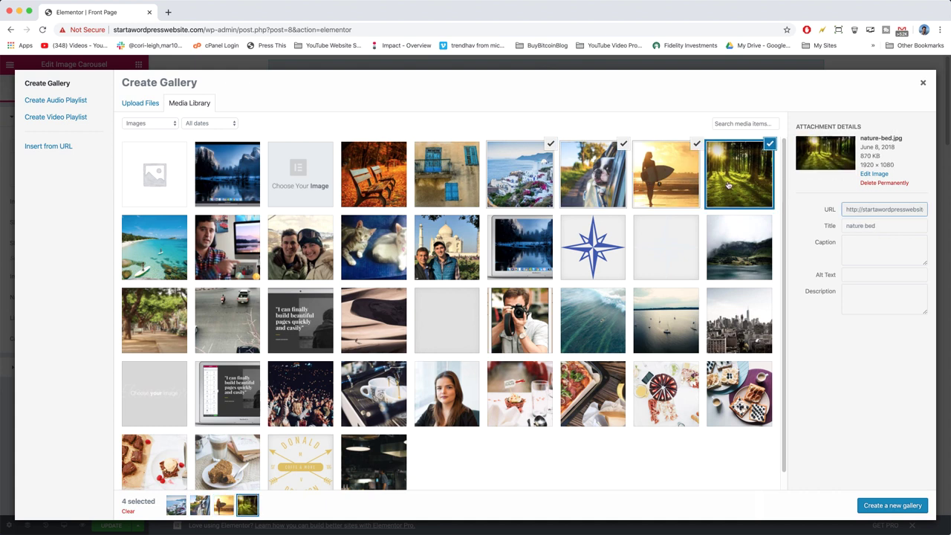
click(169, 250)
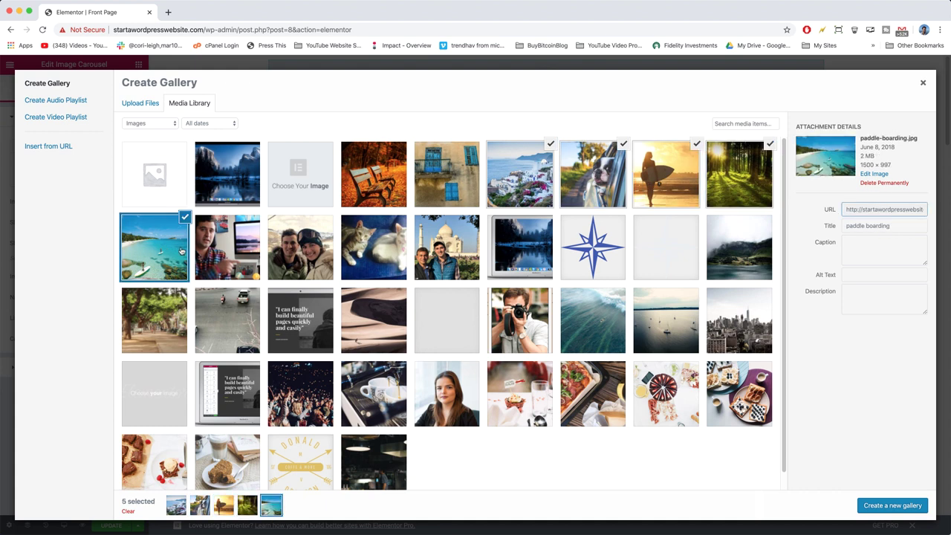
Create the gallery with the paddle-boarding photo first and the dog fourth, and insert it
click(892, 507)
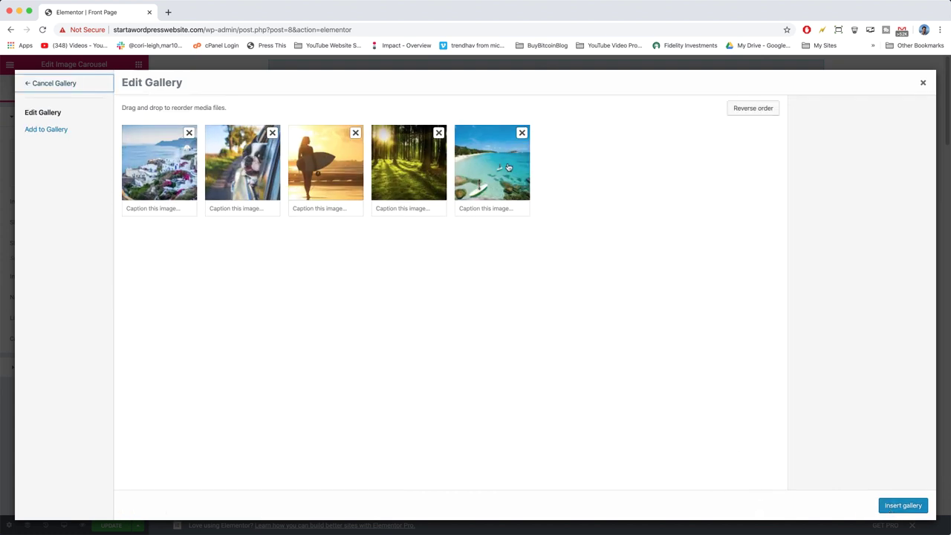
drag(508, 168, 180, 167)
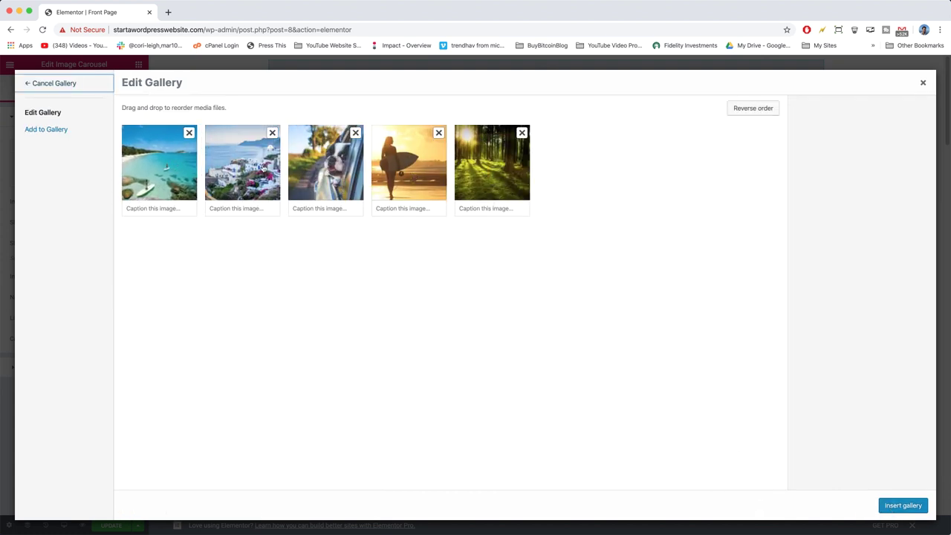
drag(336, 170, 416, 170)
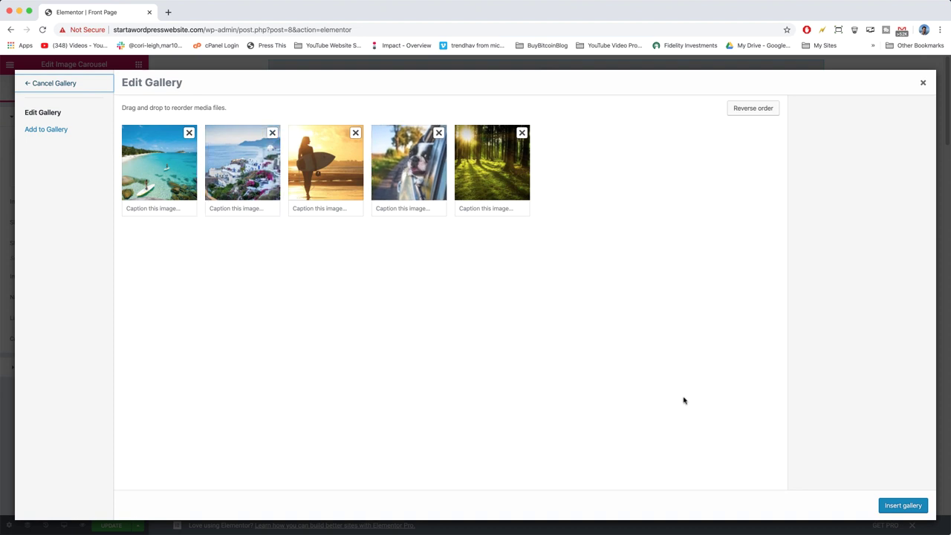
click(900, 505)
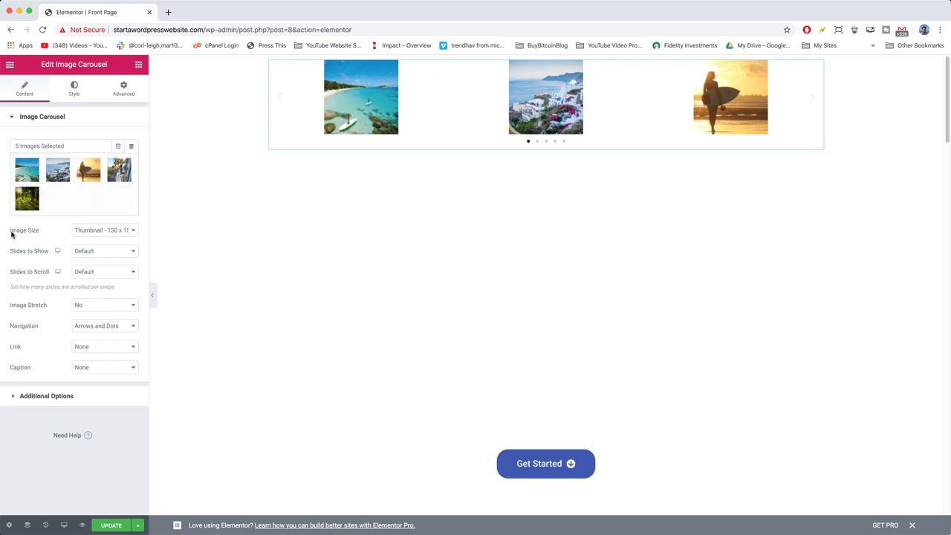
Set the carousel image size to Full and show one slide at a time
click(107, 230)
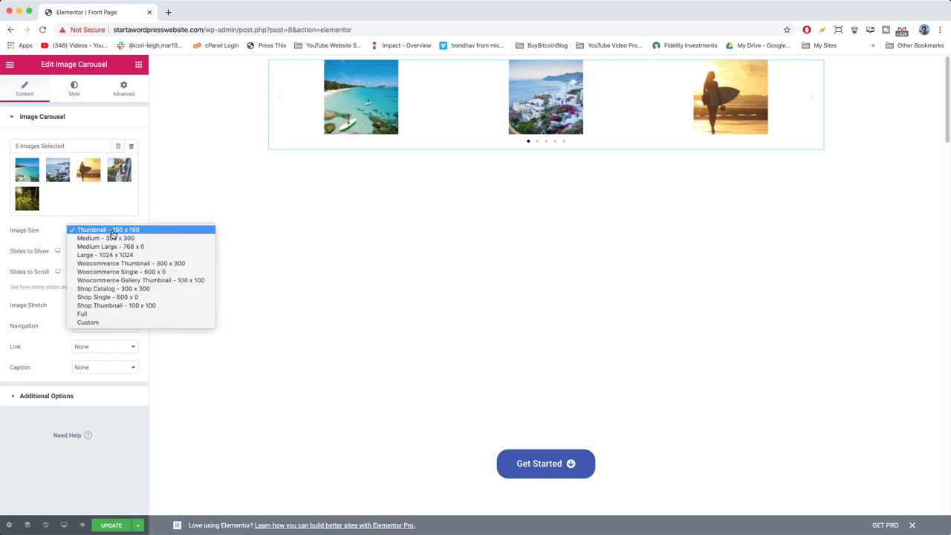
click(114, 314)
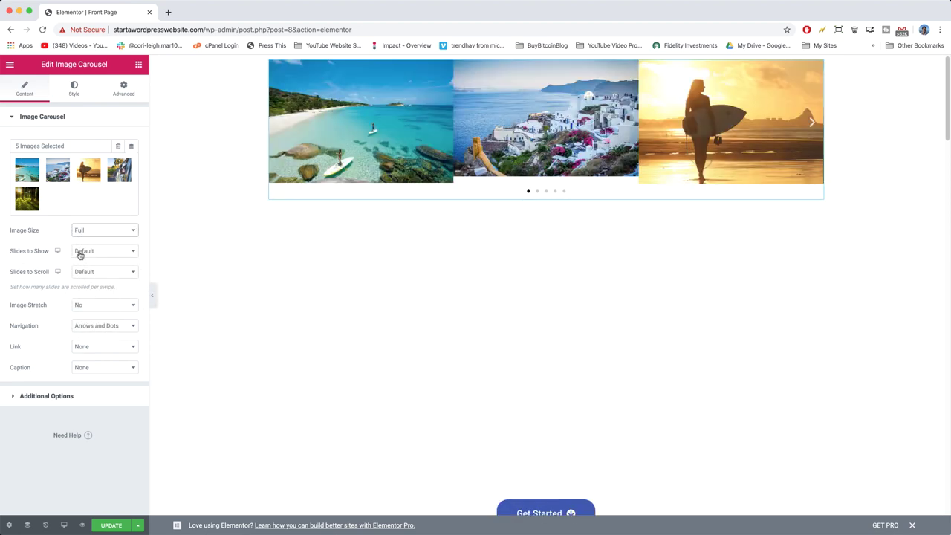
click(122, 253)
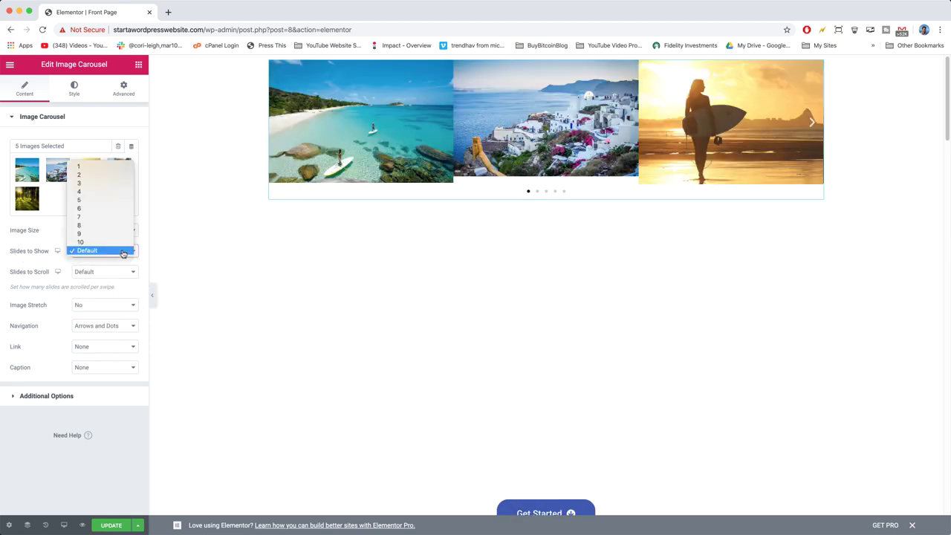
click(81, 166)
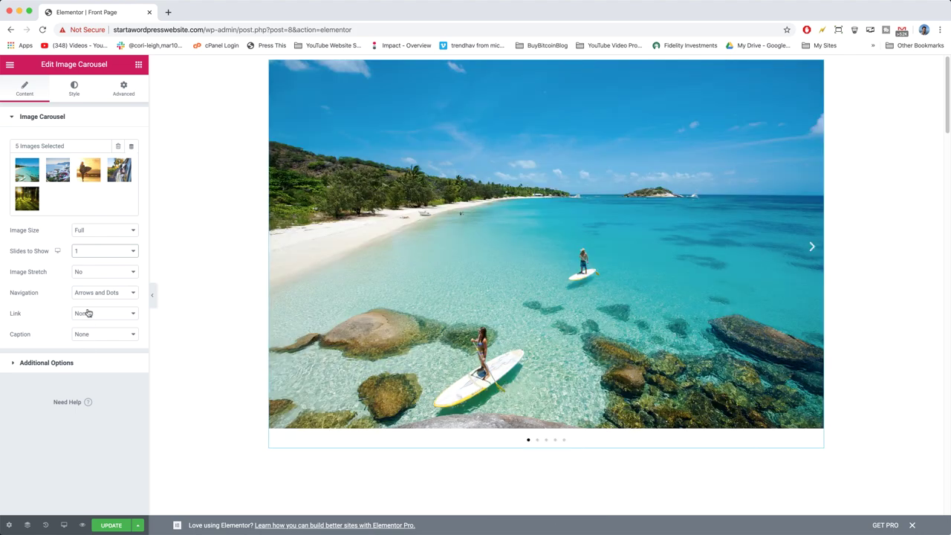
Set Image Stretch to No, Navigation to Arrows only, and leave Caption as None
click(98, 279)
click(100, 283)
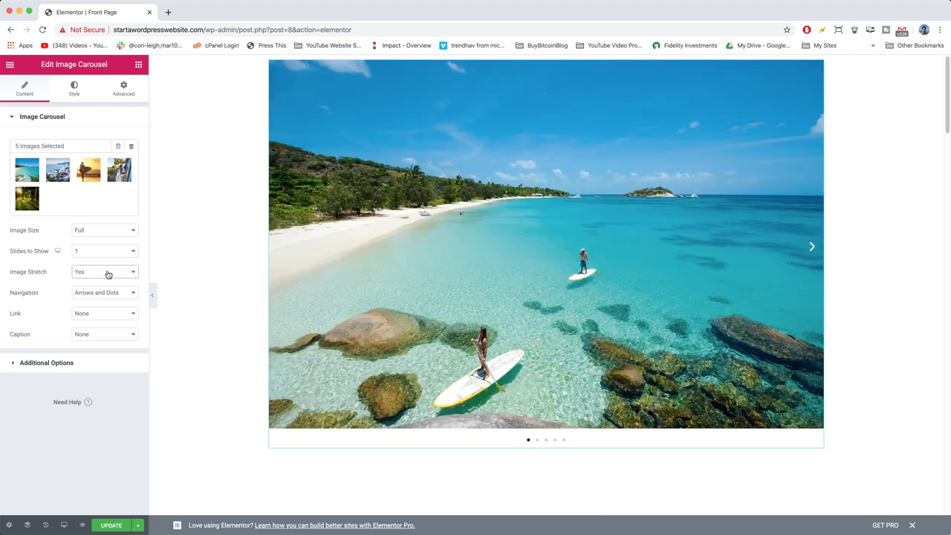
click(108, 272)
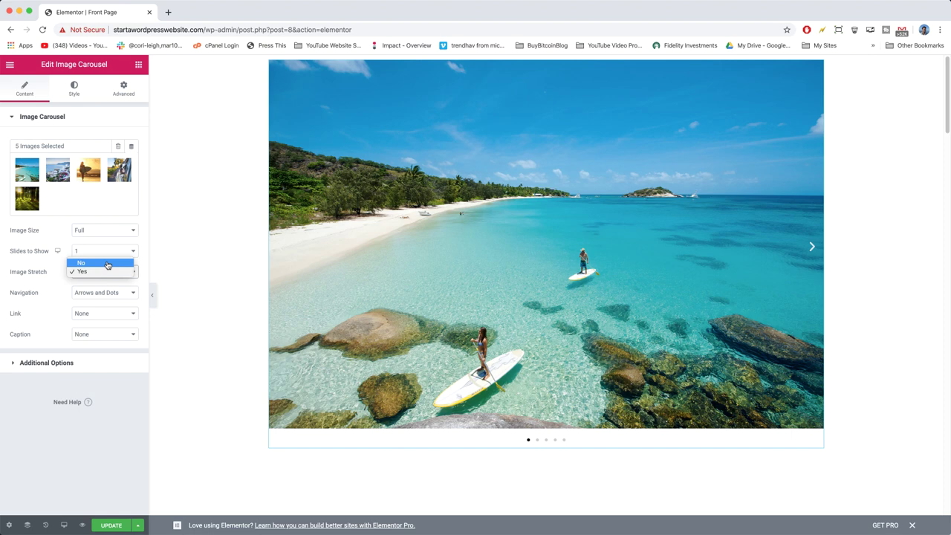
click(107, 265)
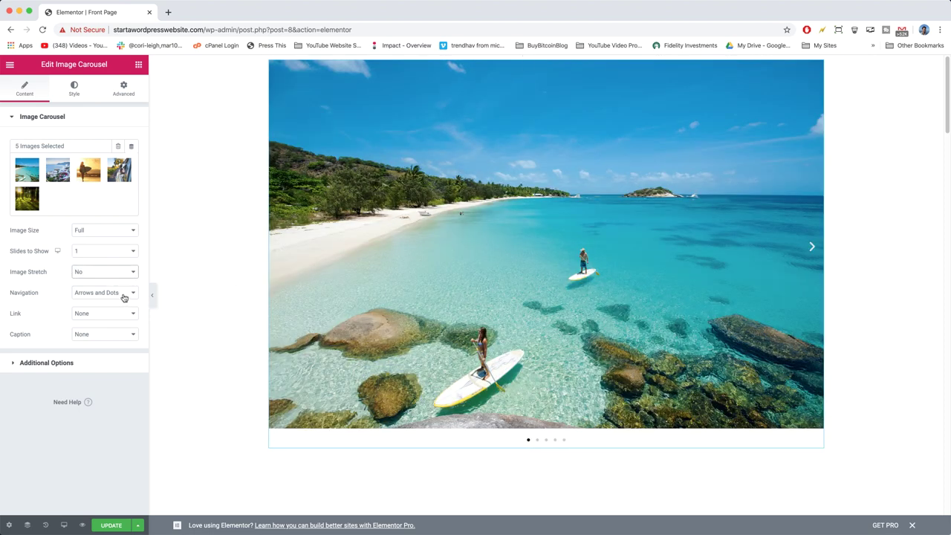
click(124, 296)
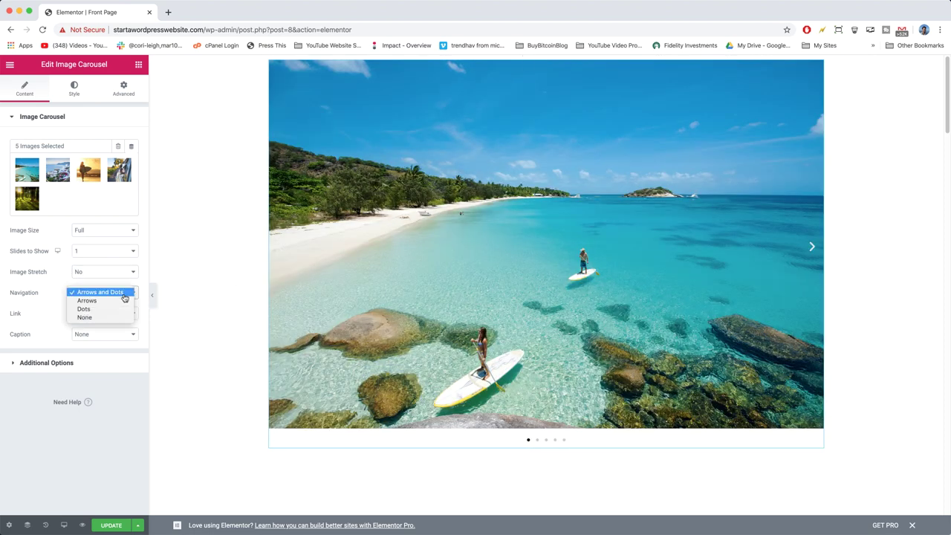
click(119, 302)
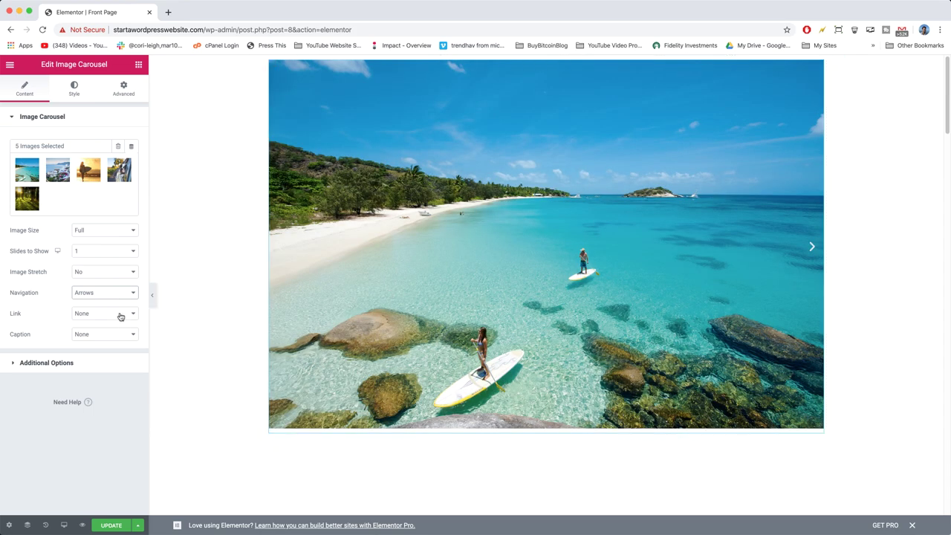
click(124, 335)
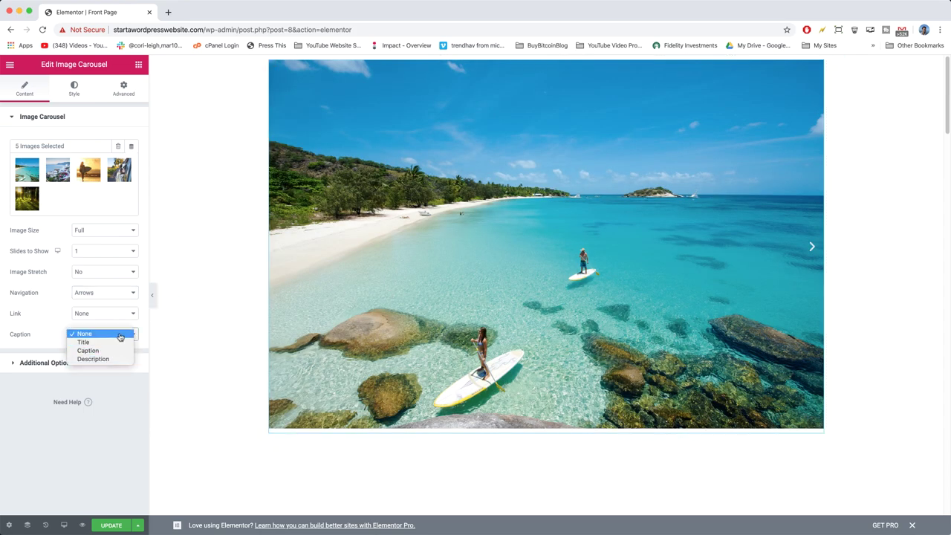
click(120, 336)
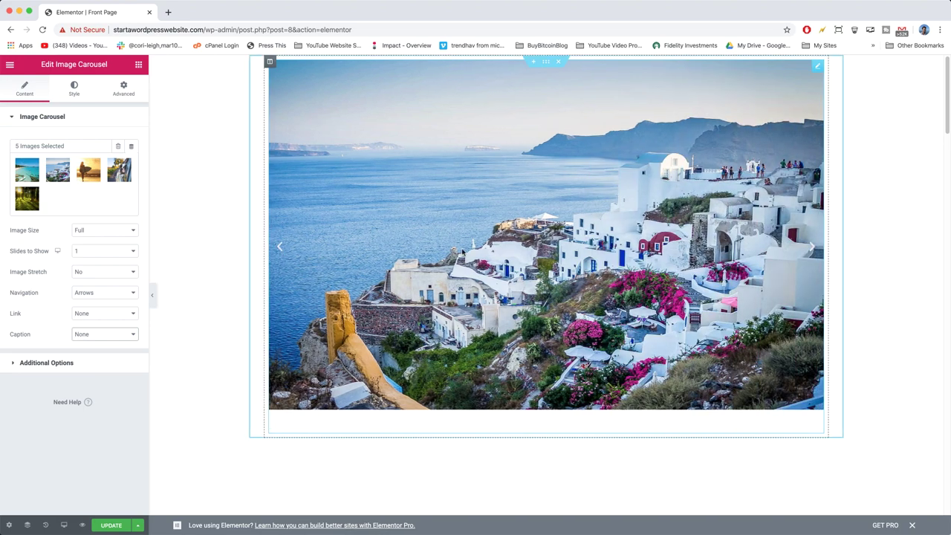
Keep the carousel arrows positioned Inside and enlarge the arrow size to about 41
scroll(508, 213, down, 6)
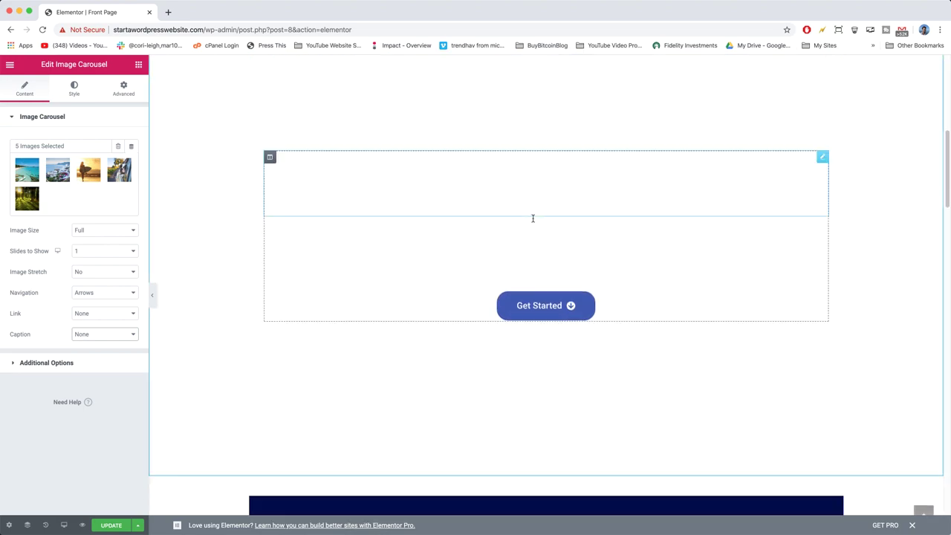
scroll(532, 219, up, 4)
scroll(257, 235, up, 3)
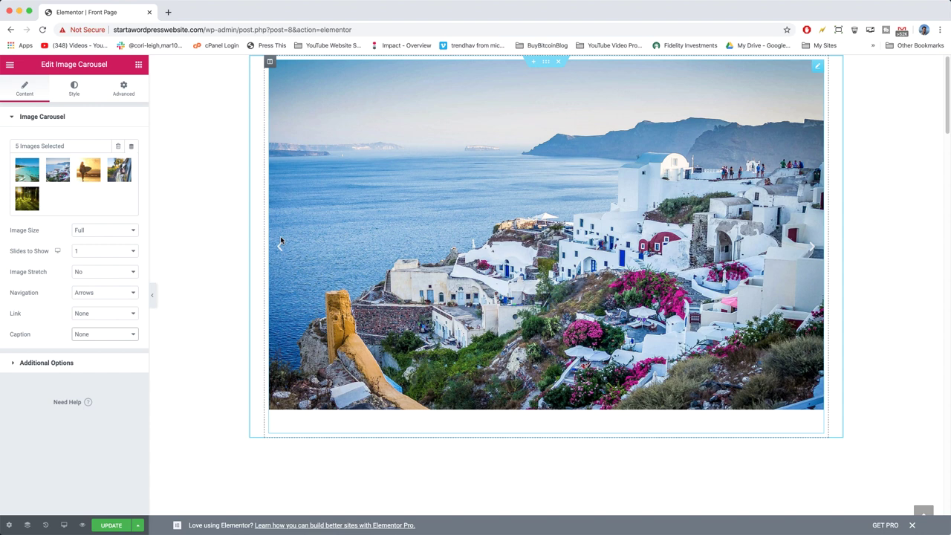
click(74, 90)
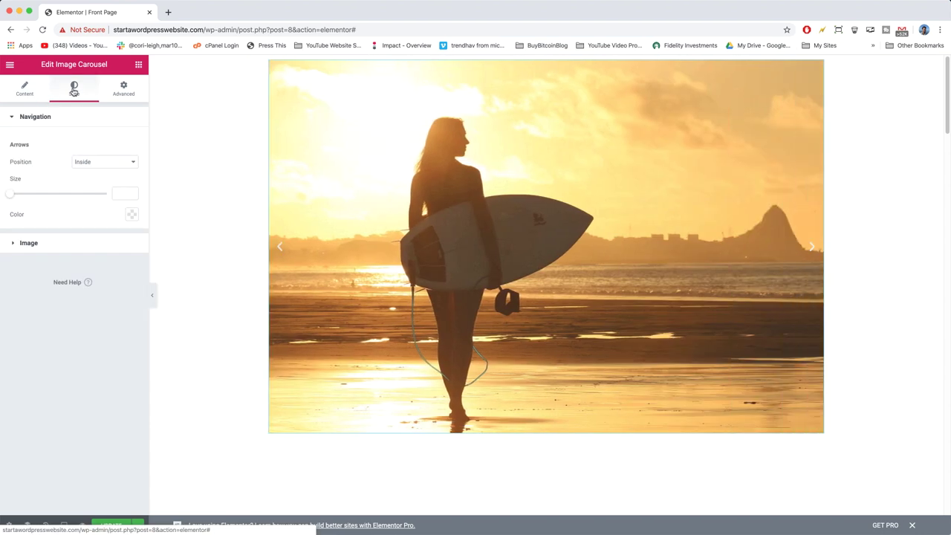
click(101, 162)
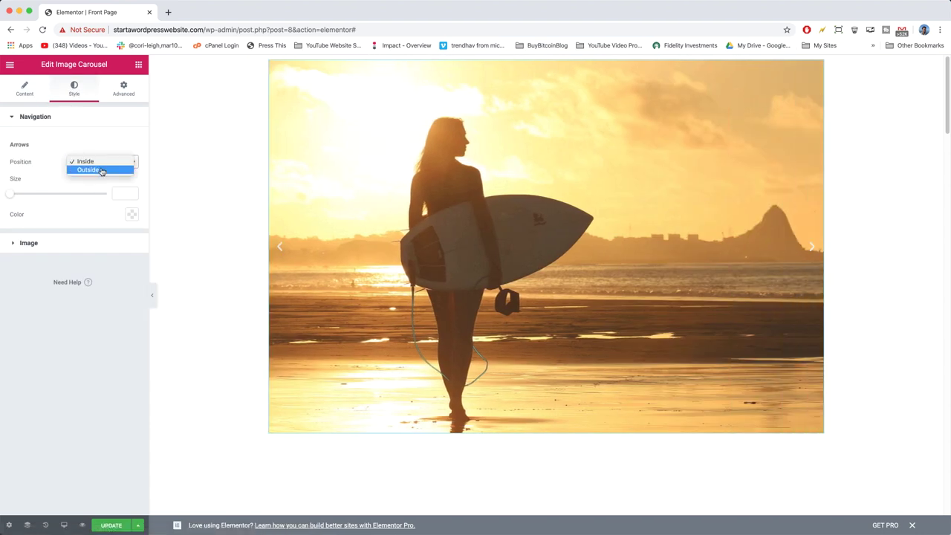
click(100, 169)
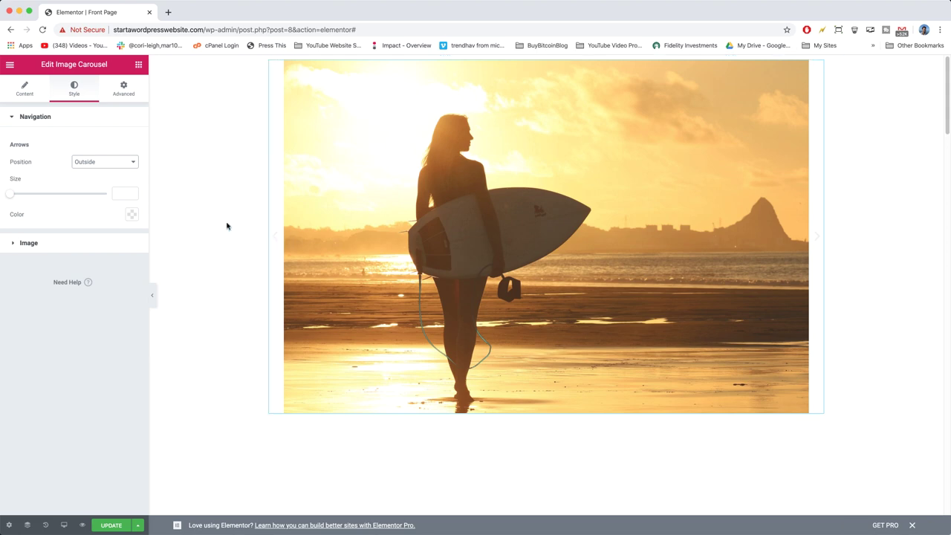
click(122, 163)
click(116, 159)
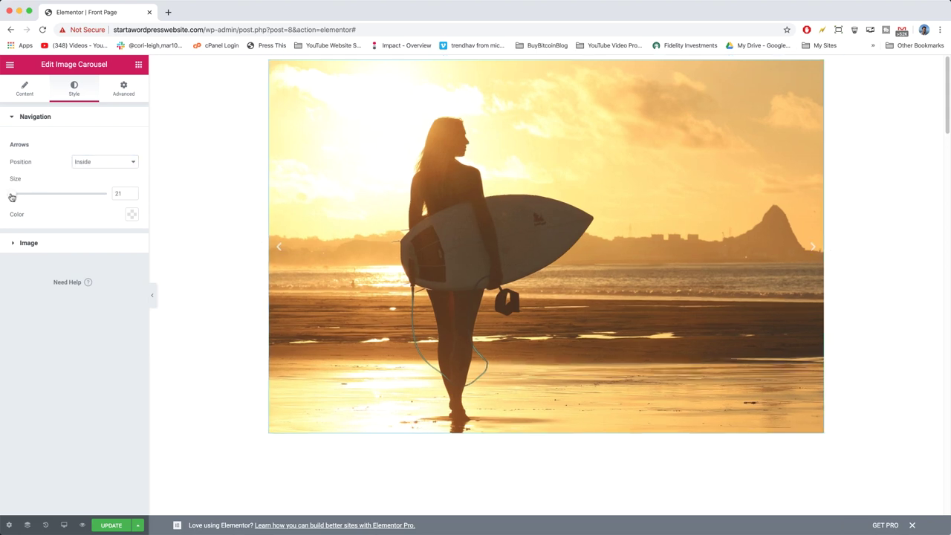
drag(39, 197, 75, 197)
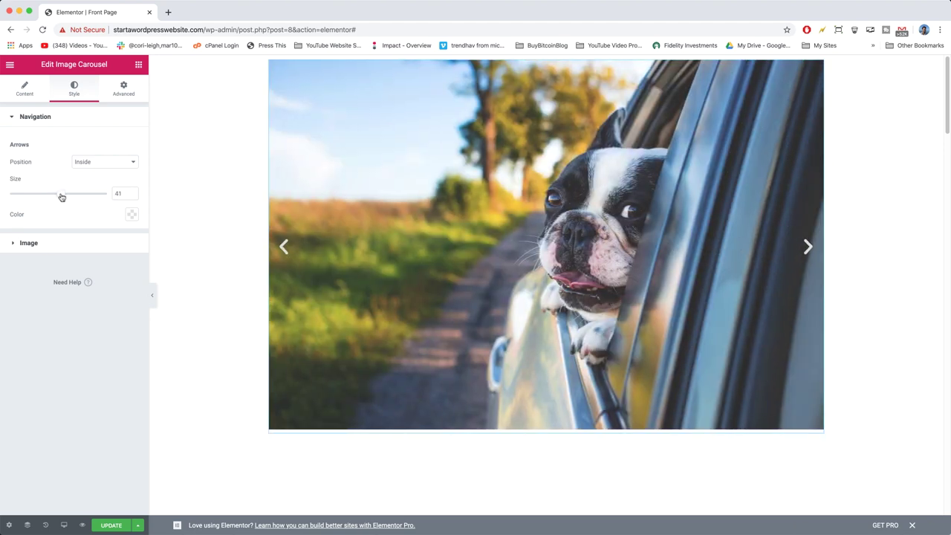
click(129, 97)
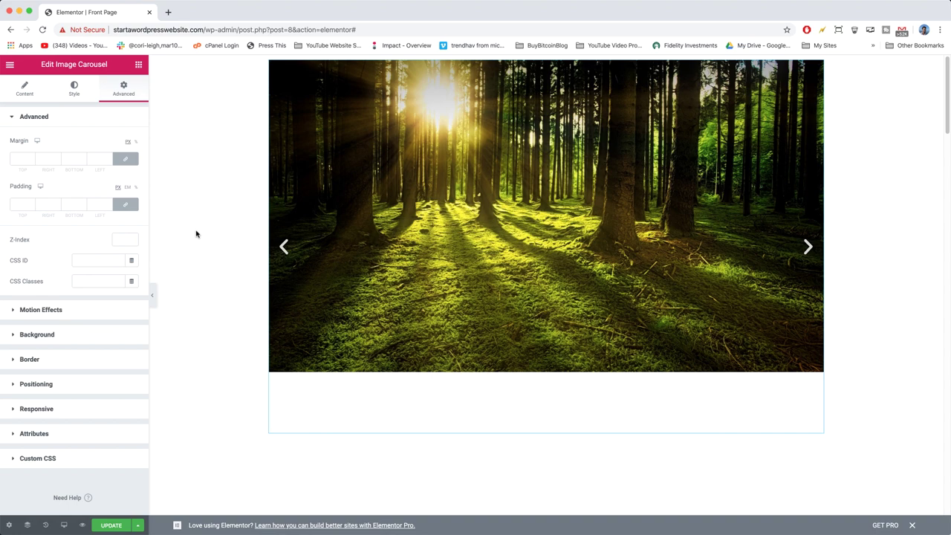
Set the carousel widget's Positioning width to Full Width (100%)
scroll(22, 336, down, 1)
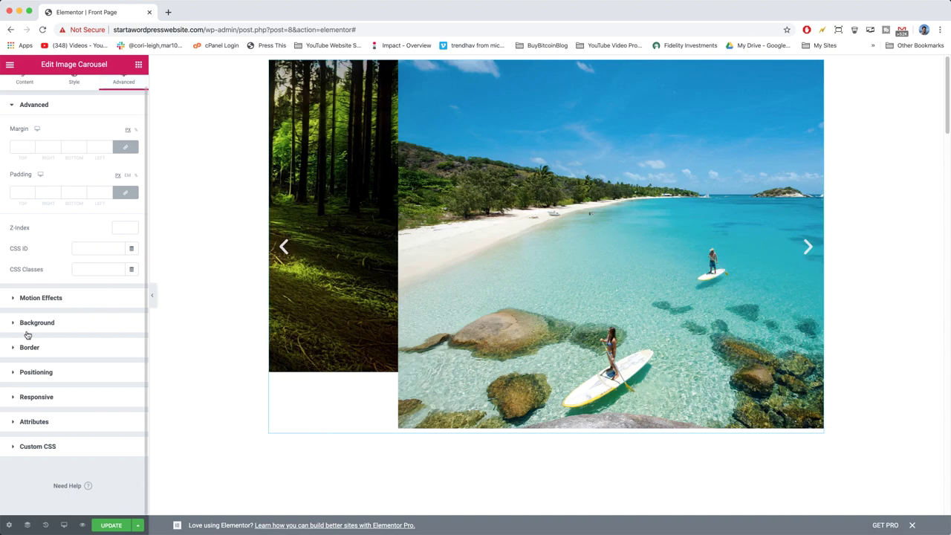
click(18, 373)
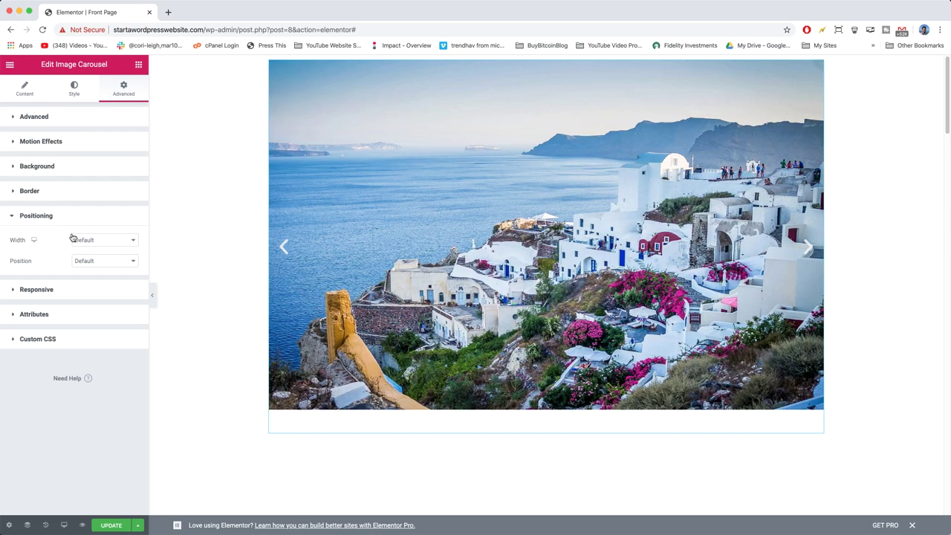
click(105, 244)
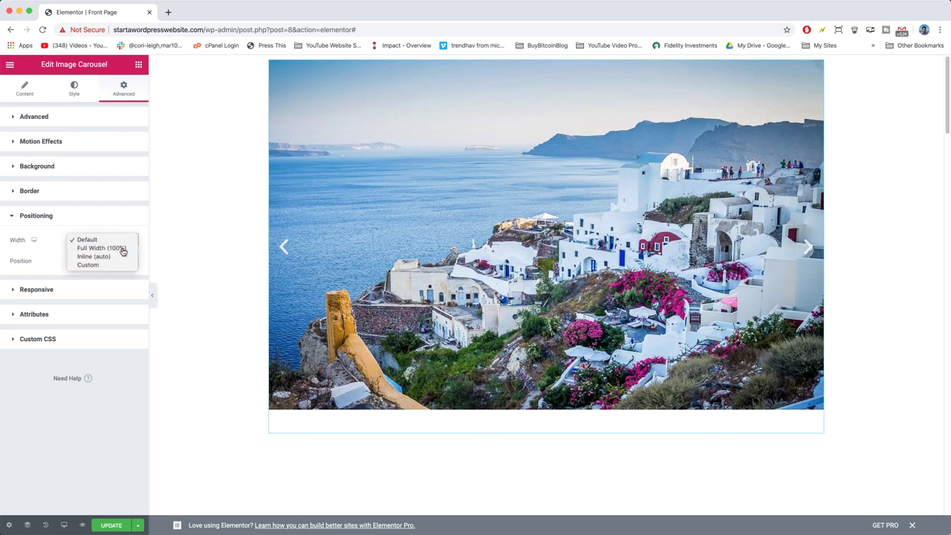
click(123, 250)
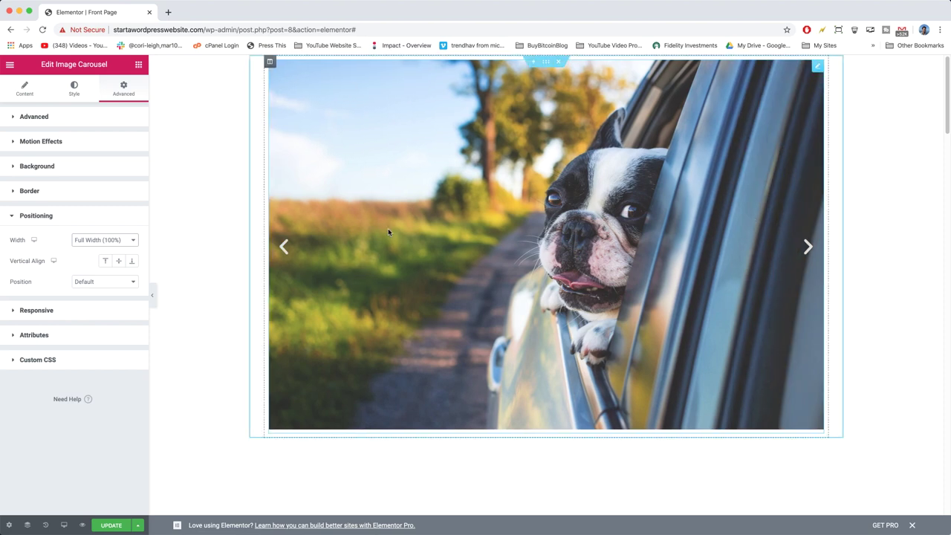
click(357, 191)
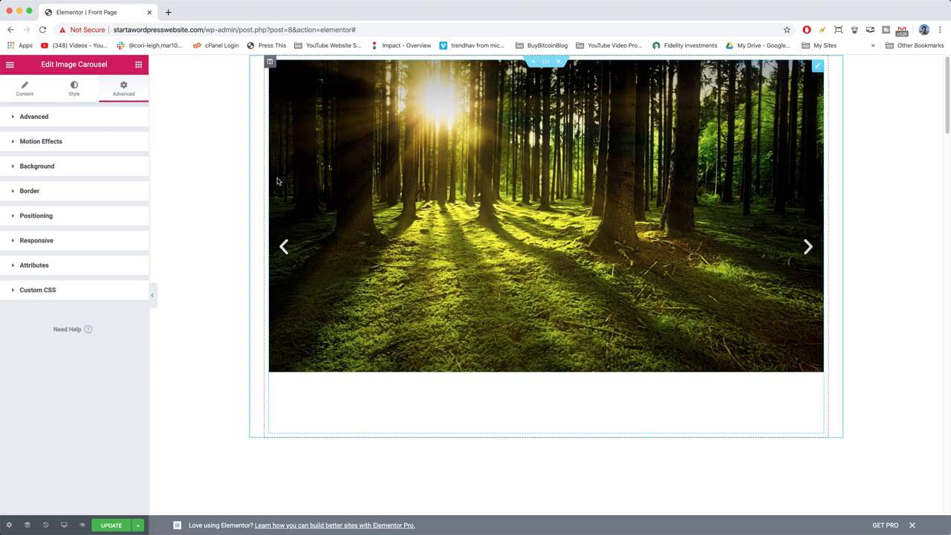
Turn on Stretch Section, set Content Width to Full Width and Columns Gap to No Gap
click(546, 63)
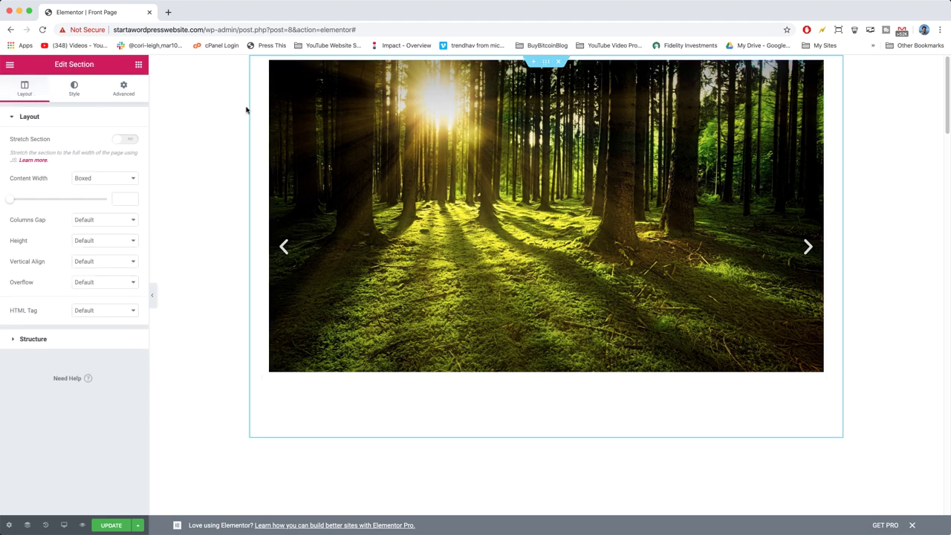
click(121, 140)
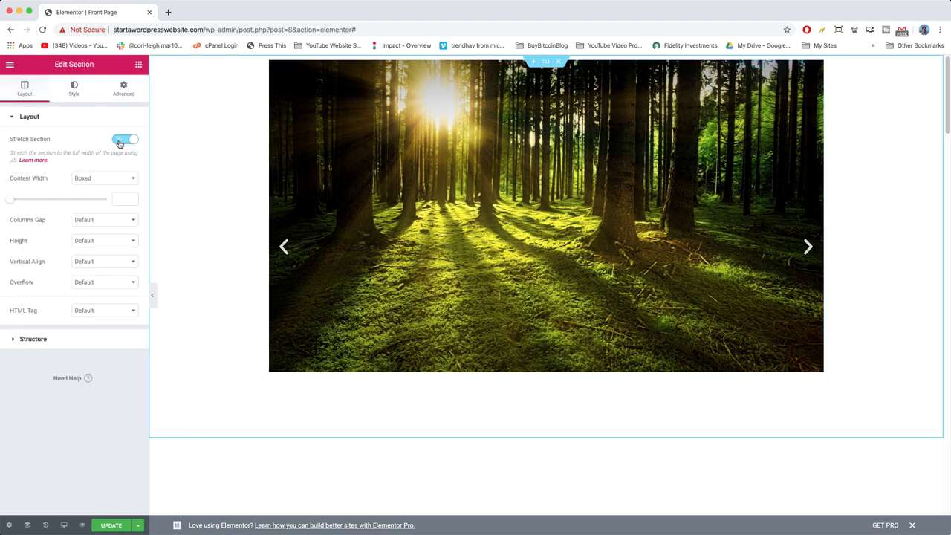
click(112, 180)
click(112, 186)
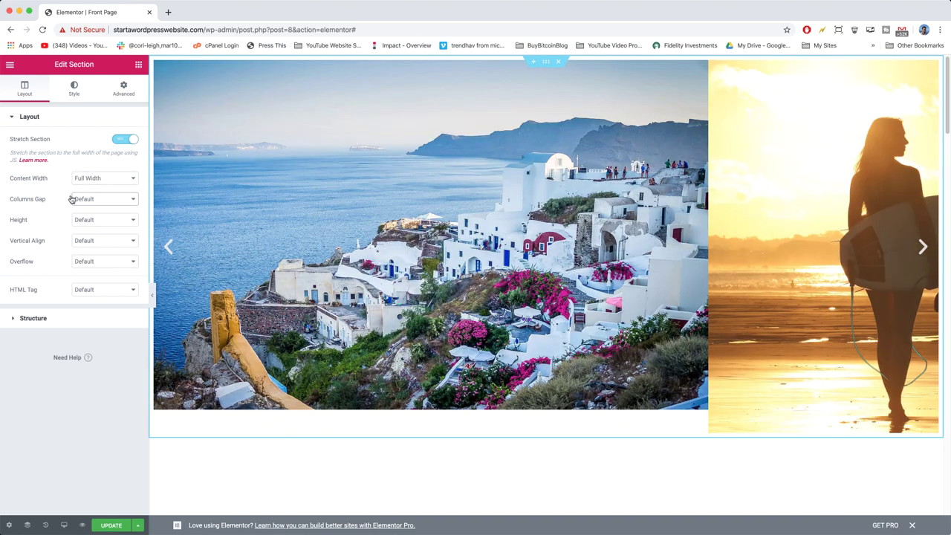
click(104, 199)
click(102, 207)
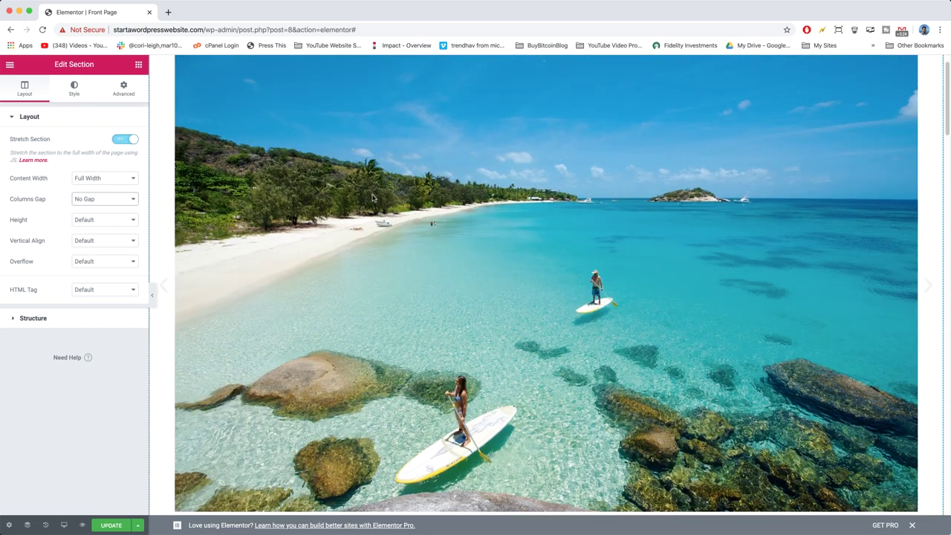
Set the carousel section's Height to Fit To Screen
click(931, 288)
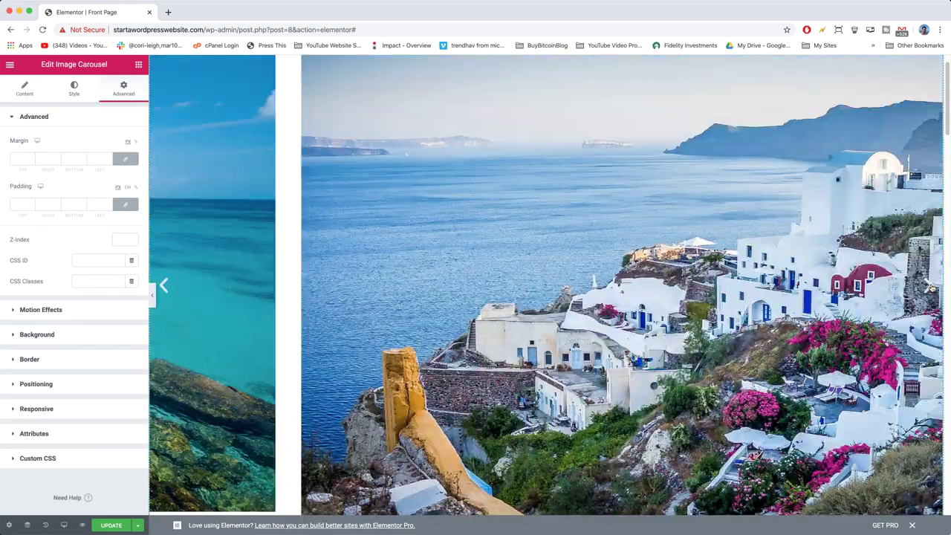
click(931, 289)
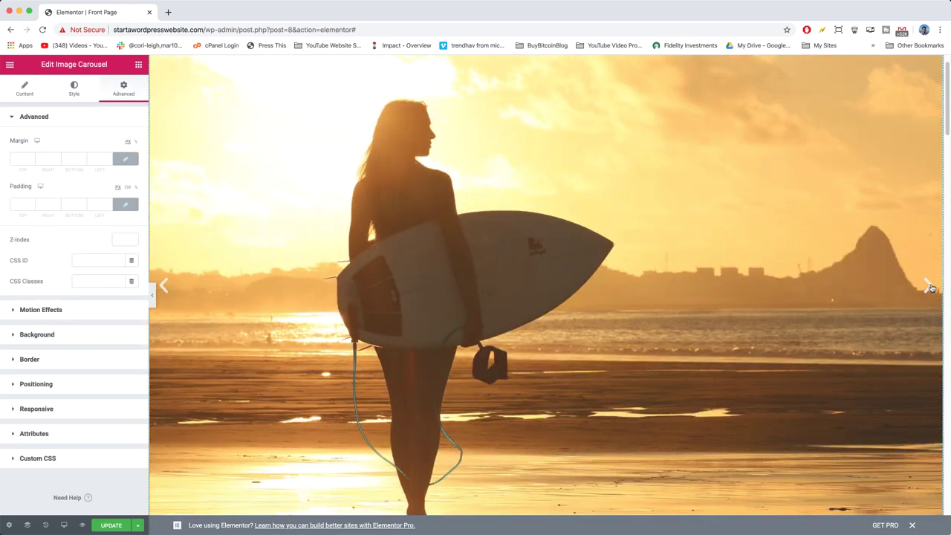
click(928, 285)
click(928, 285)
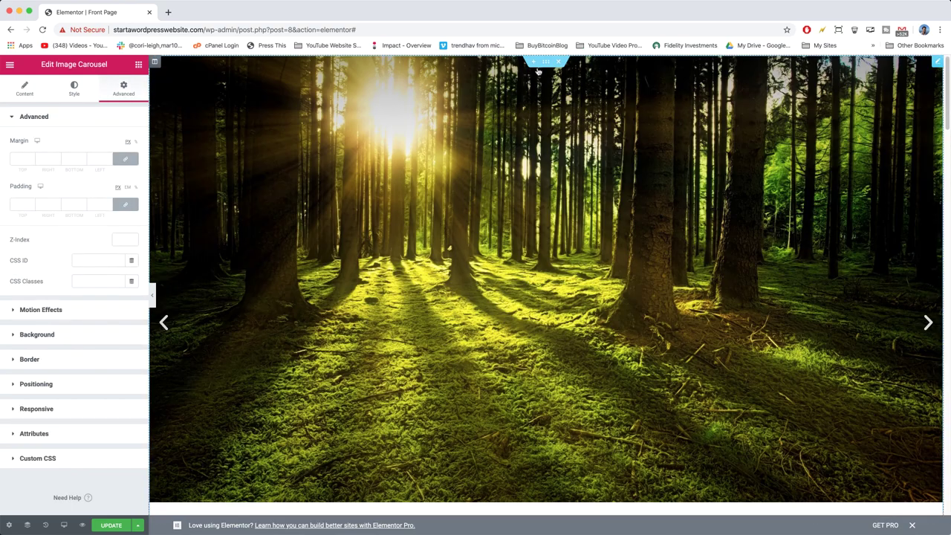
click(544, 64)
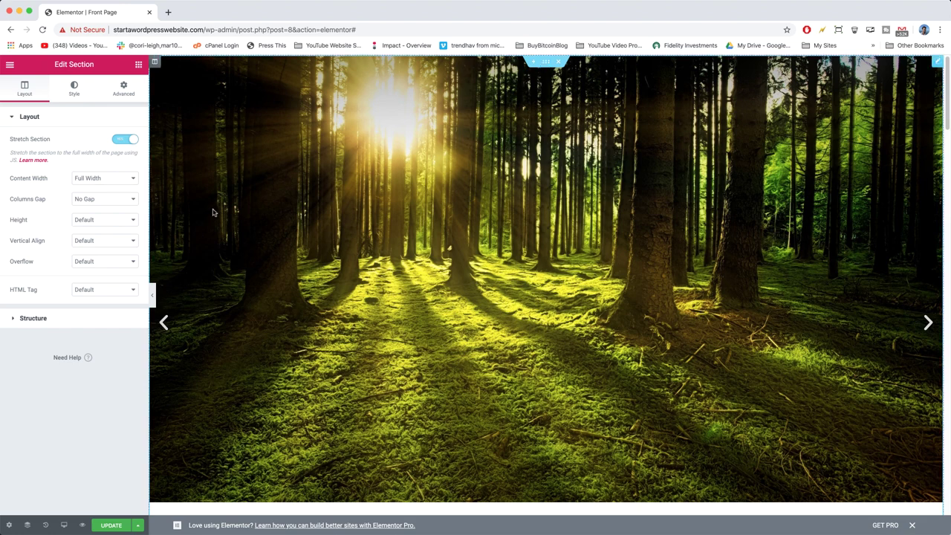
click(104, 220)
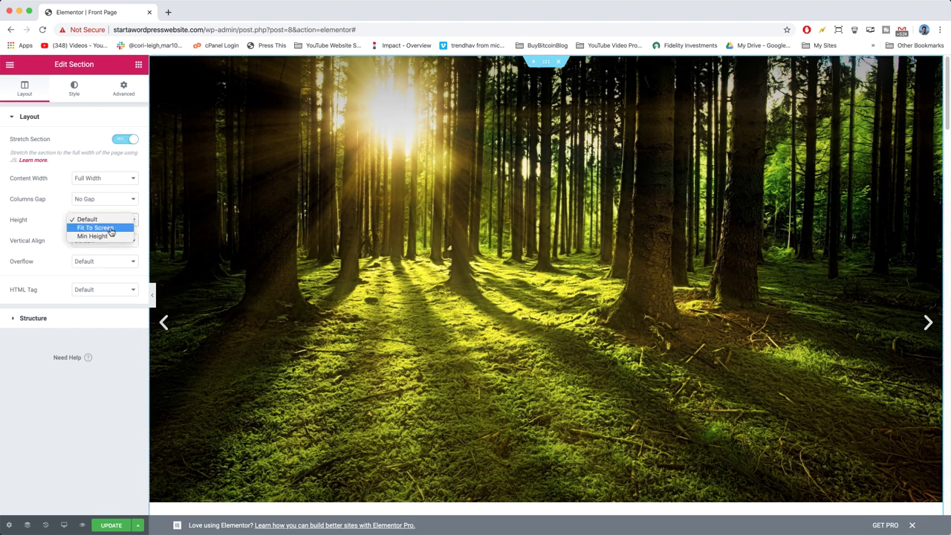
click(110, 231)
scroll(266, 249, down, 3)
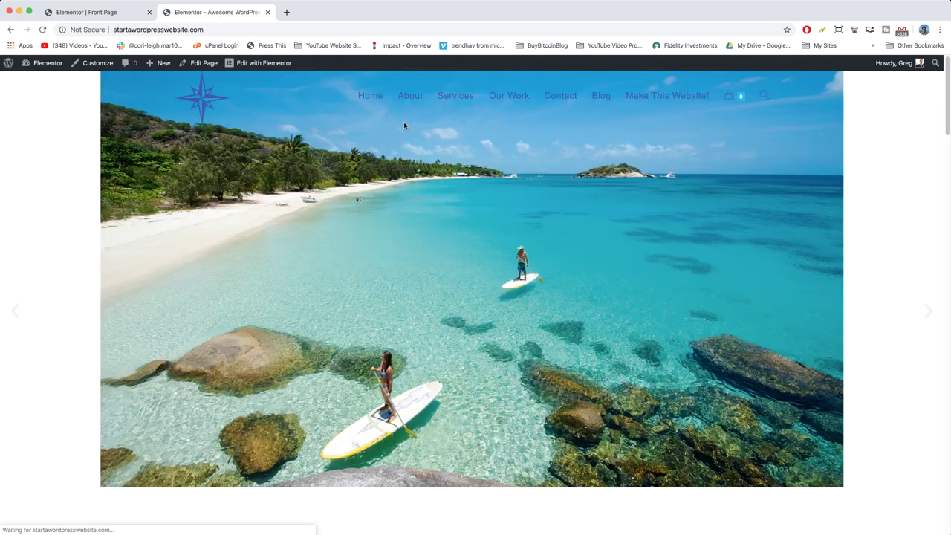
Advance the live homepage slider through every travel photo, including the dog, Santorini and surfer slides
click(925, 310)
click(926, 310)
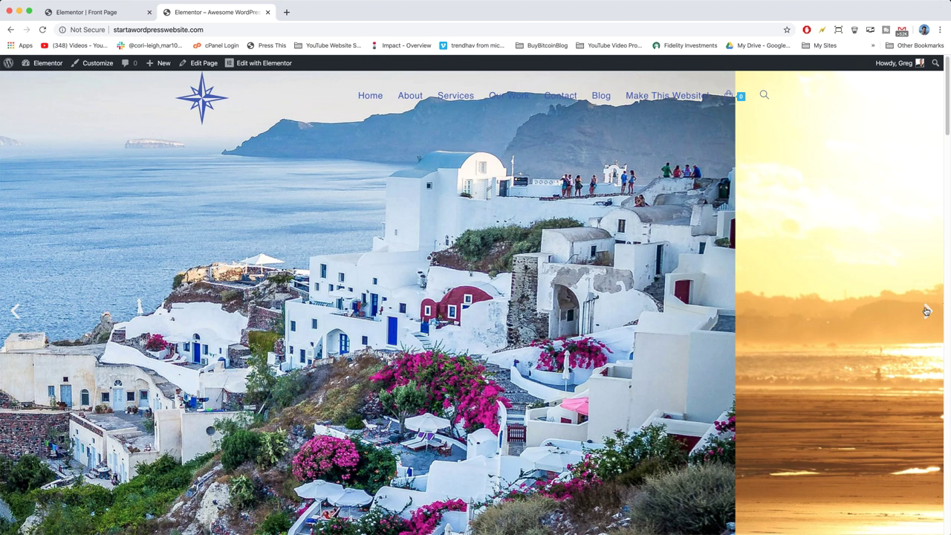
click(925, 310)
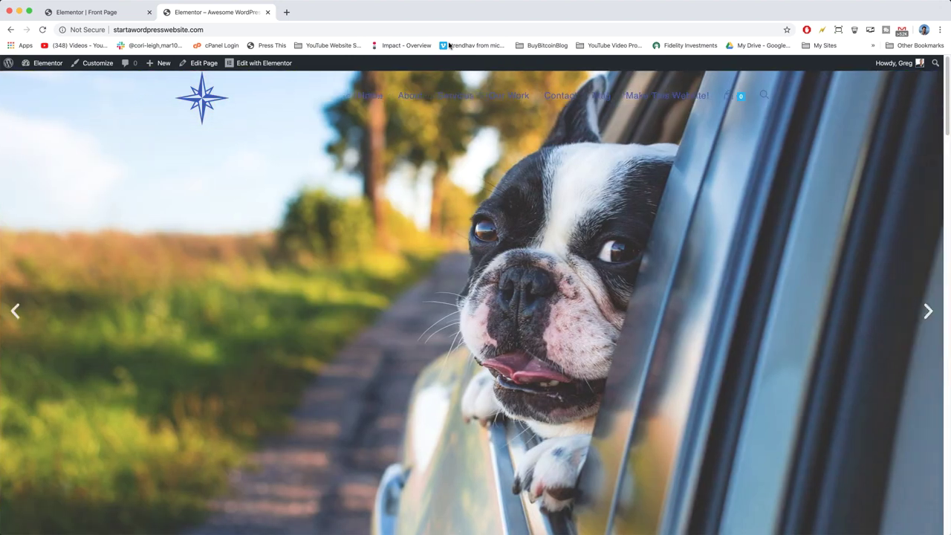
scroll(708, 245, down, 5)
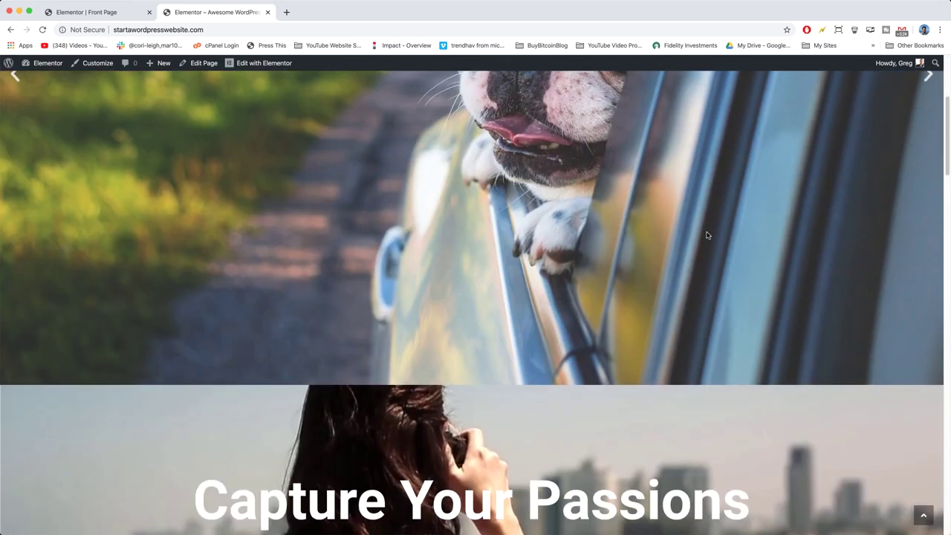
scroll(783, 259, up, 5)
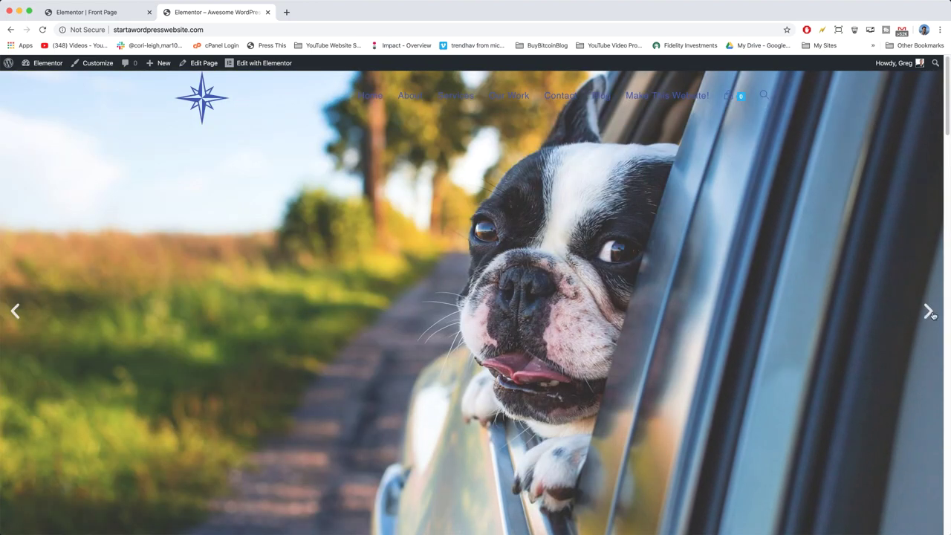
click(928, 311)
click(928, 312)
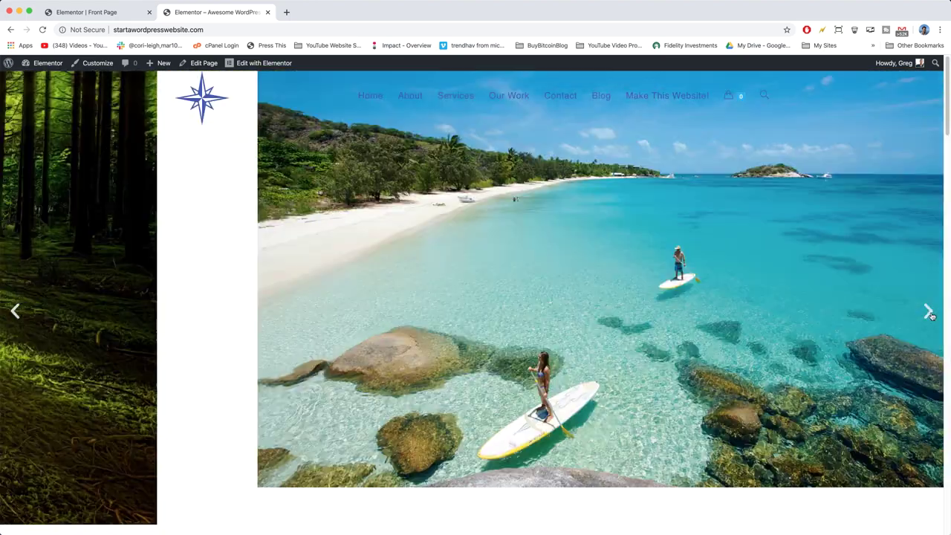
click(931, 315)
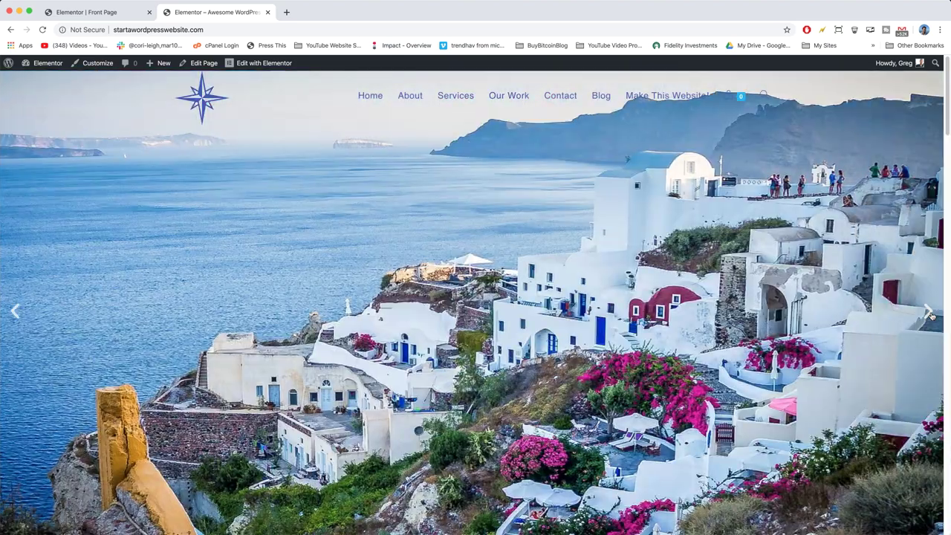
click(930, 315)
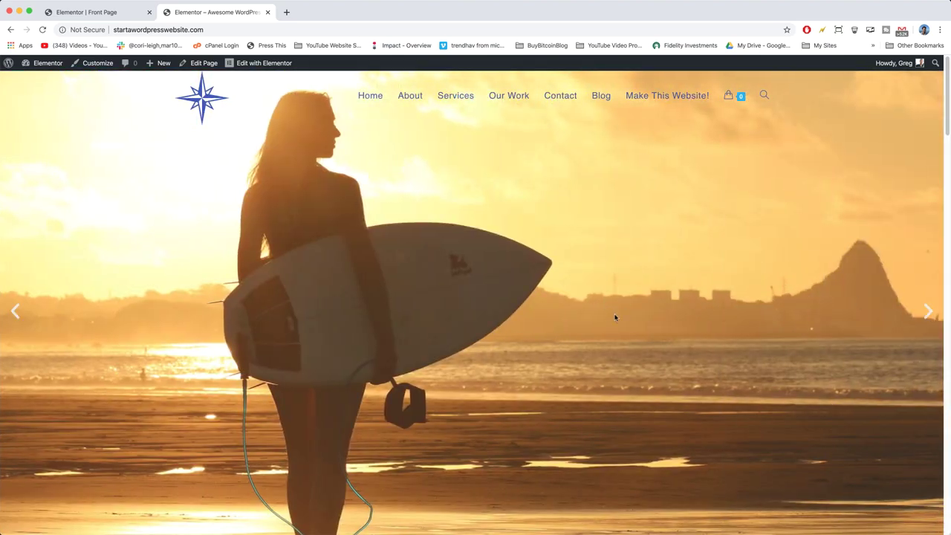
scroll(615, 318, down, 5)
scroll(631, 318, up, 5)
Delete the paddleboard beach photo from the carousel gallery, leaving four images
click(111, 12)
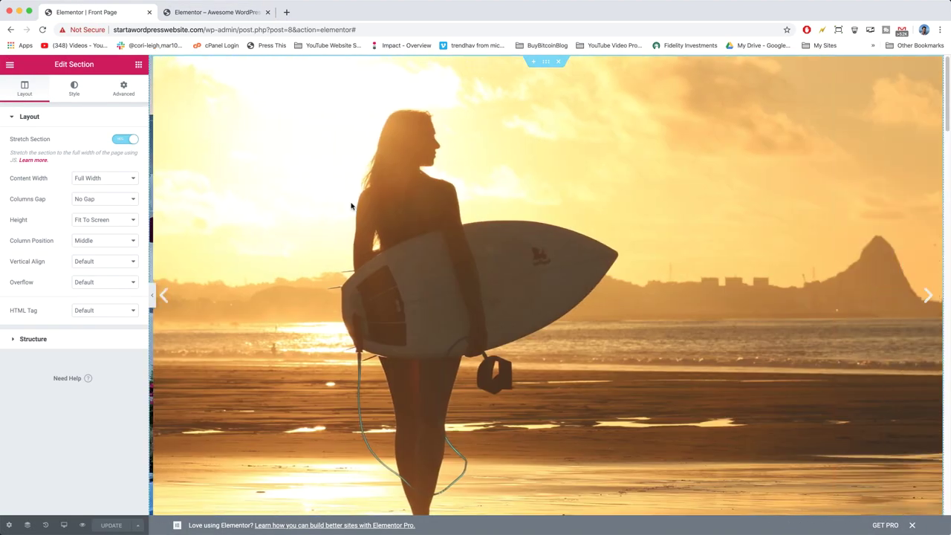
click(494, 174)
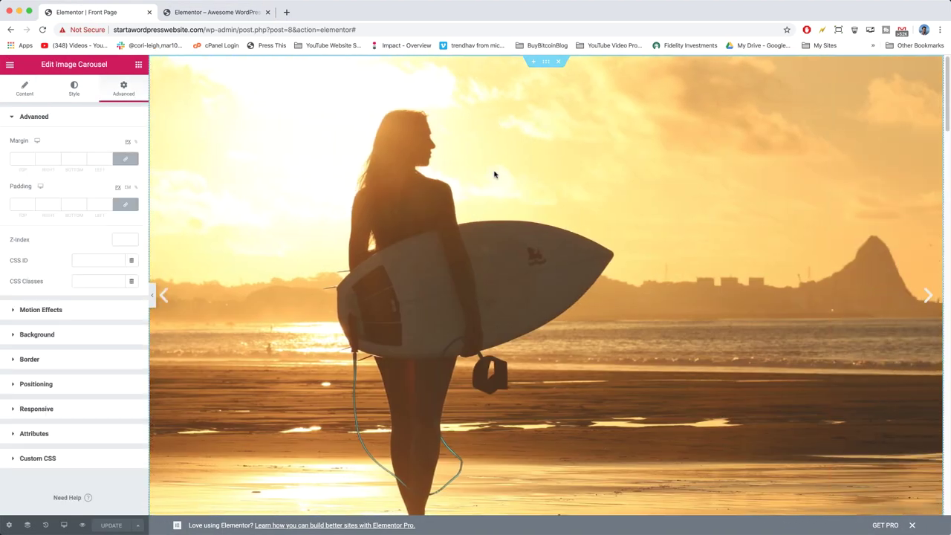
click(25, 90)
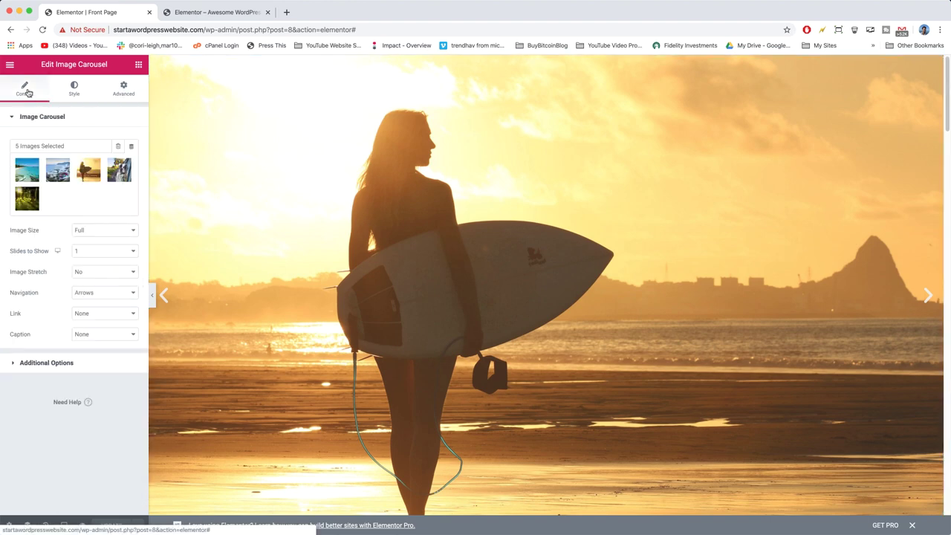
click(32, 168)
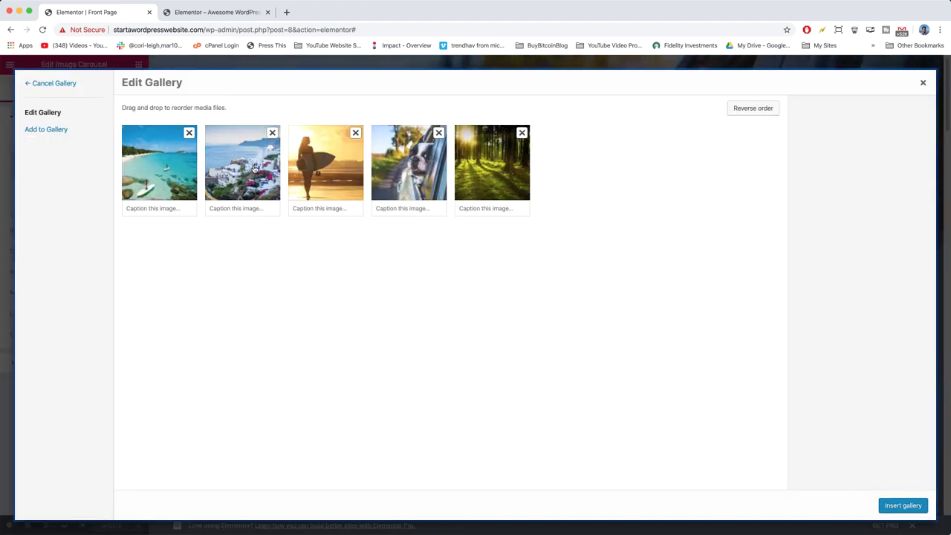
click(189, 134)
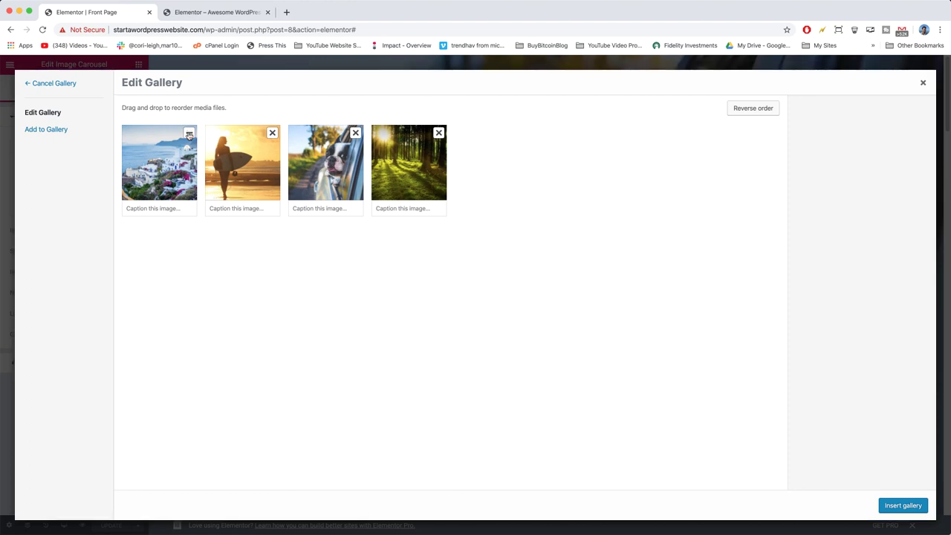
click(902, 506)
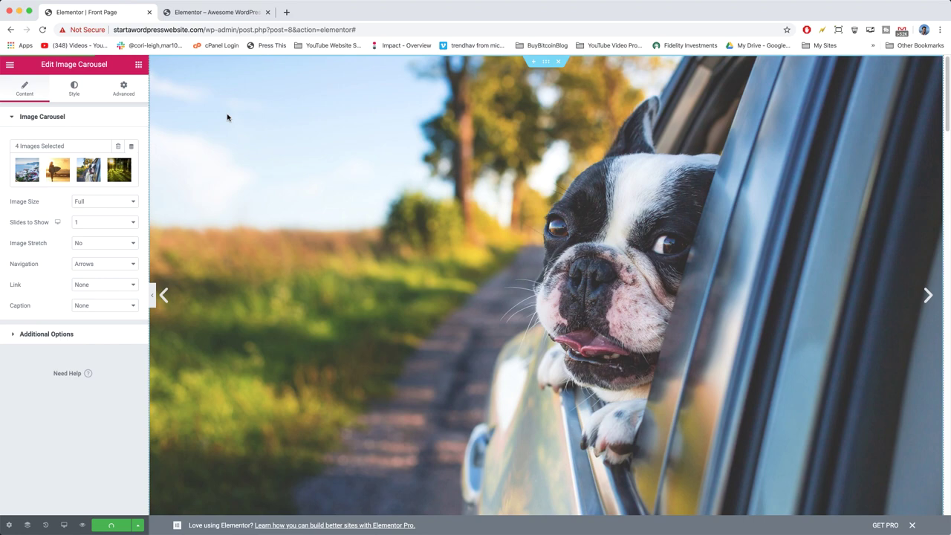
Set the carousel's Image Size to Custom and view the live site
click(120, 201)
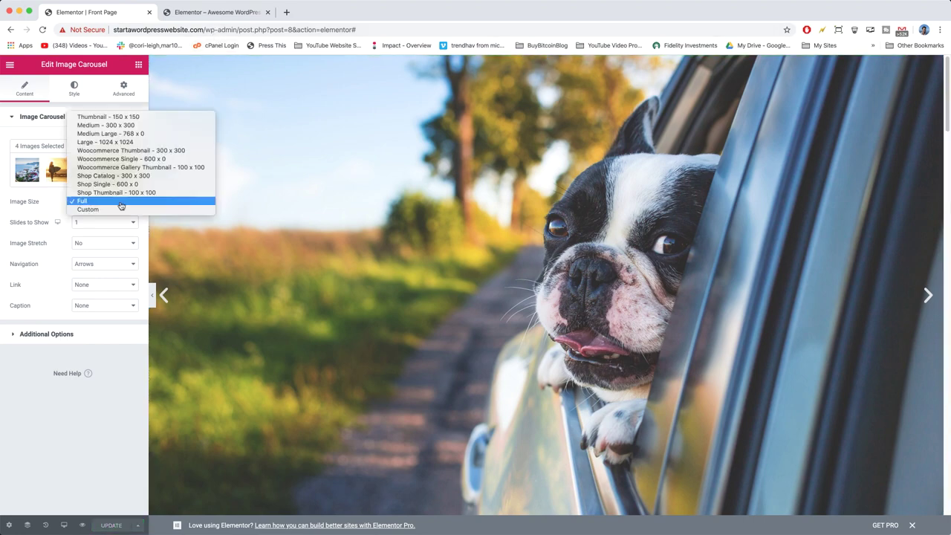
click(81, 210)
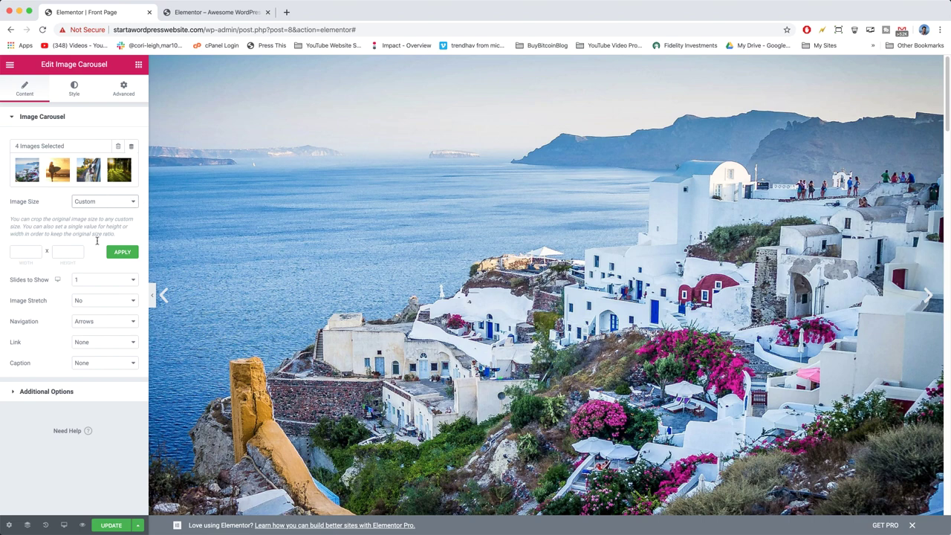
click(216, 11)
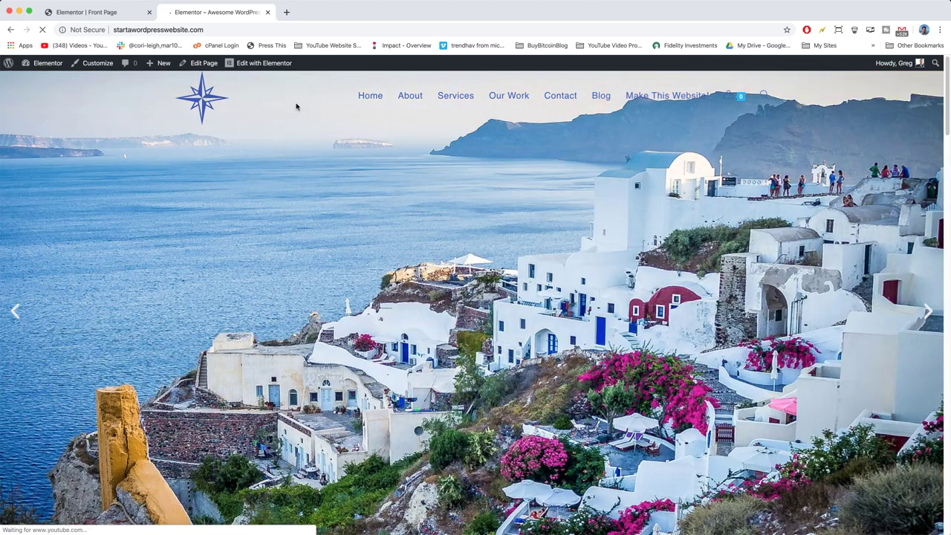
Scroll the live homepage to inspect the reloaded hero carousel below the header
scroll(466, 139, down, 3)
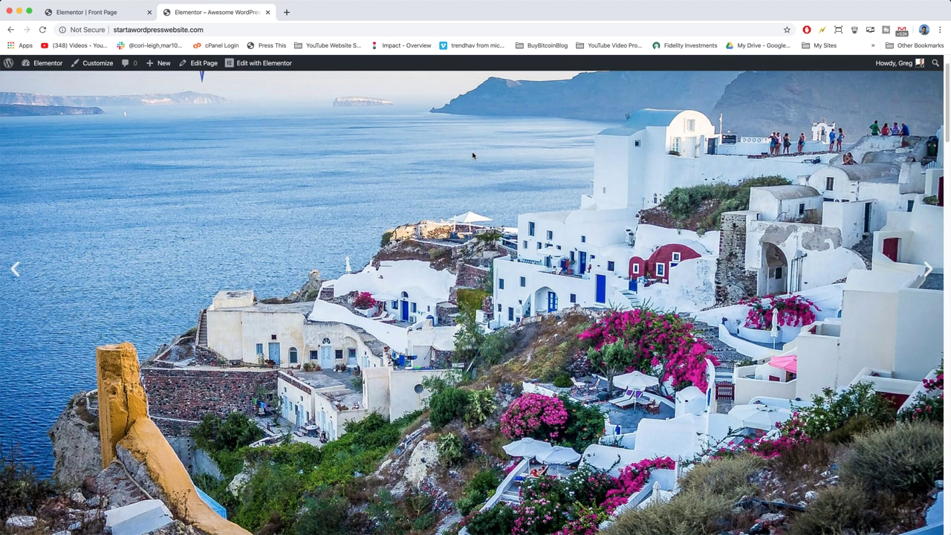
scroll(472, 282, down, 2)
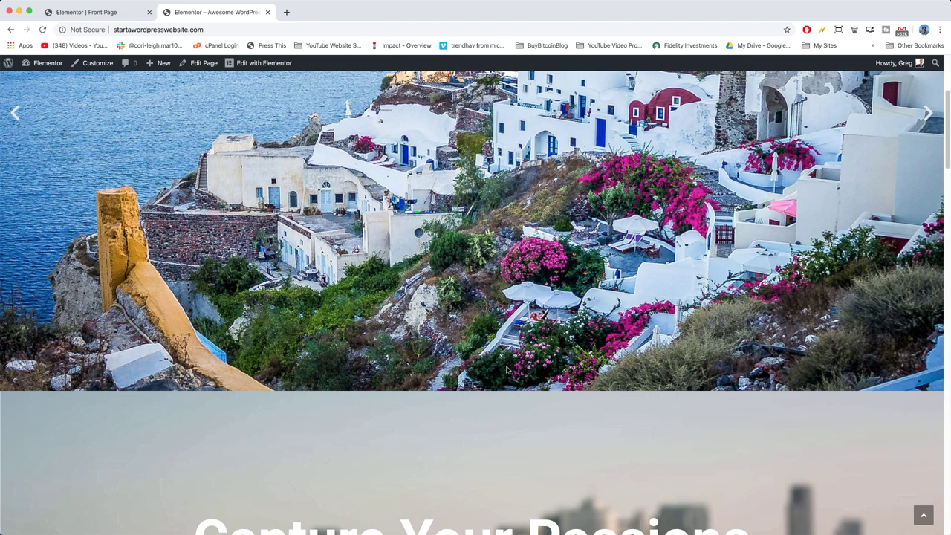
scroll(507, 369, up, 4)
scroll(507, 369, down, 1)
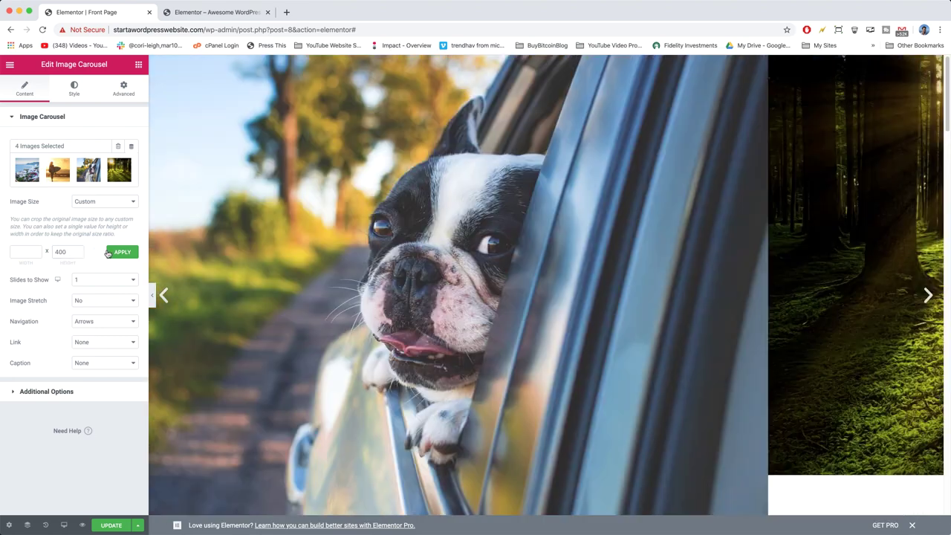
Apply a custom image size of 100% width by 400 px height
click(113, 252)
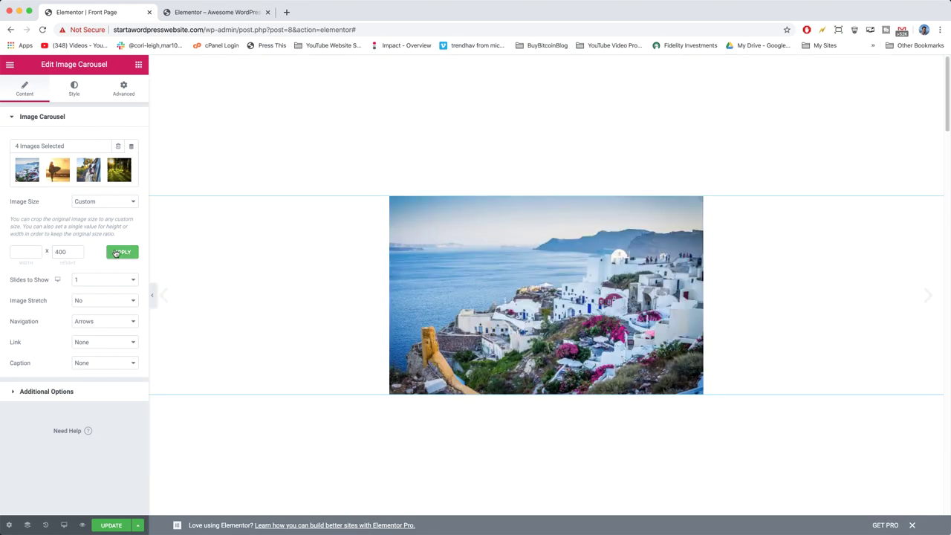
click(22, 254)
click(117, 254)
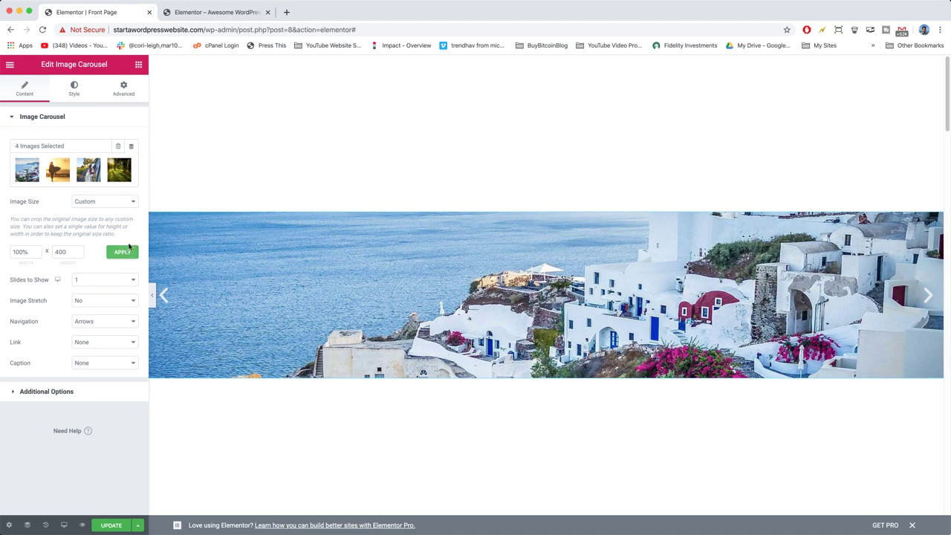
Update the page and reload the live homepage to view the changes
click(111, 525)
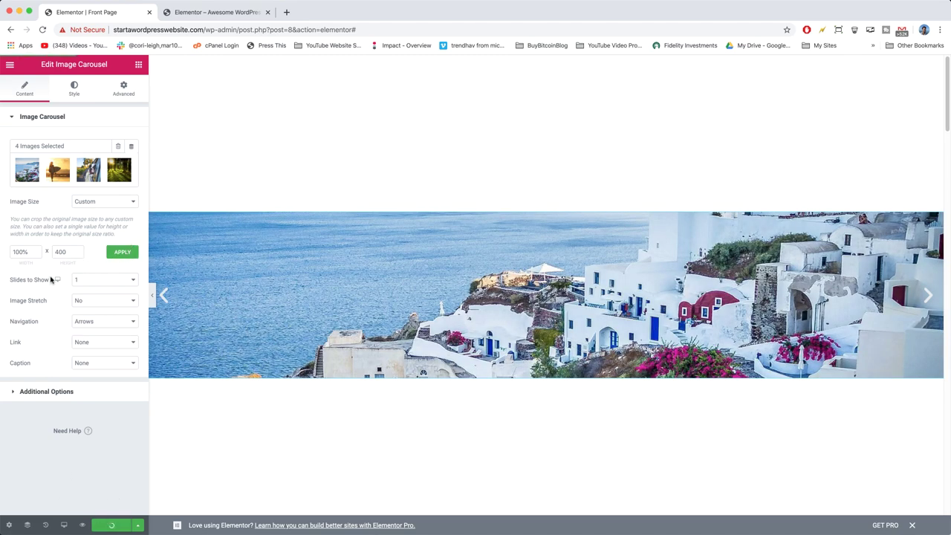
click(214, 12)
click(43, 29)
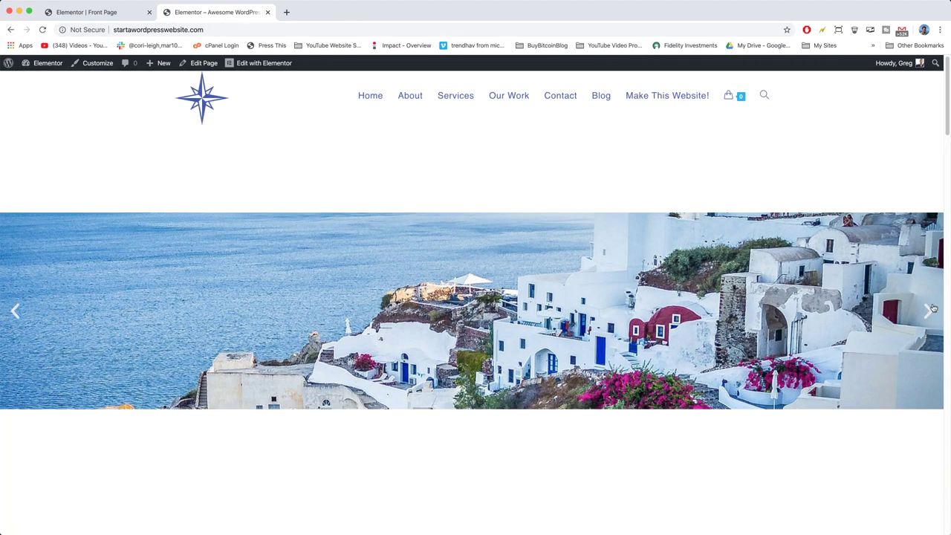
Cycle the shorter live banner carousel through six slides, then return to the Elementor editor
click(931, 309)
click(928, 310)
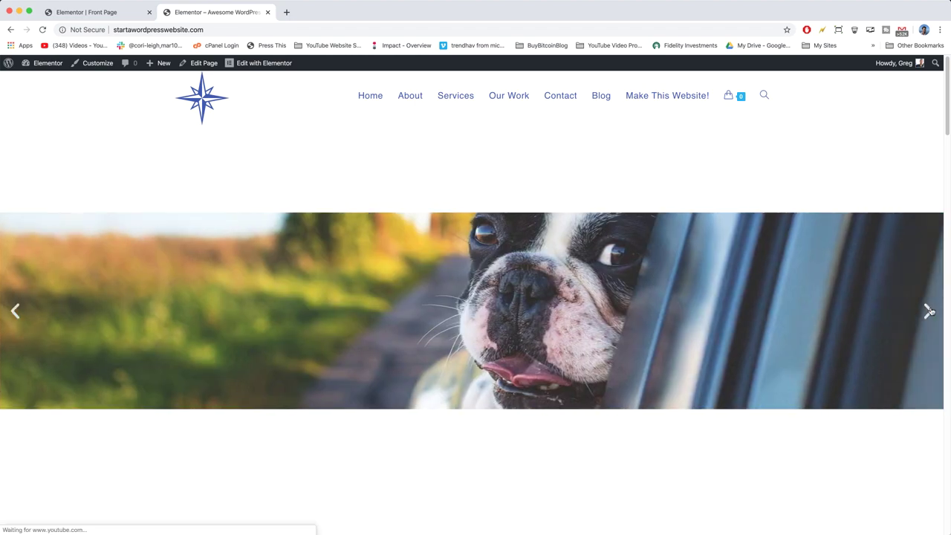
click(930, 310)
click(930, 311)
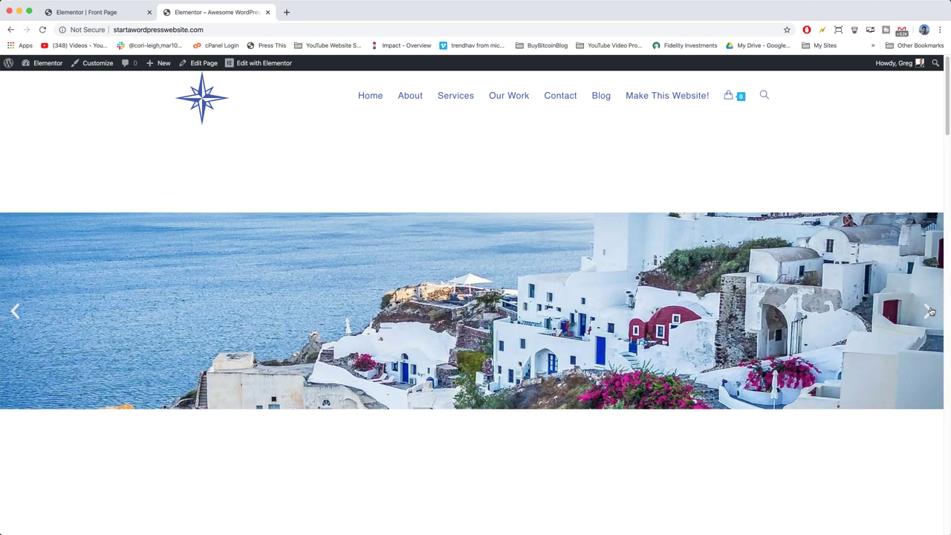
click(930, 312)
click(930, 311)
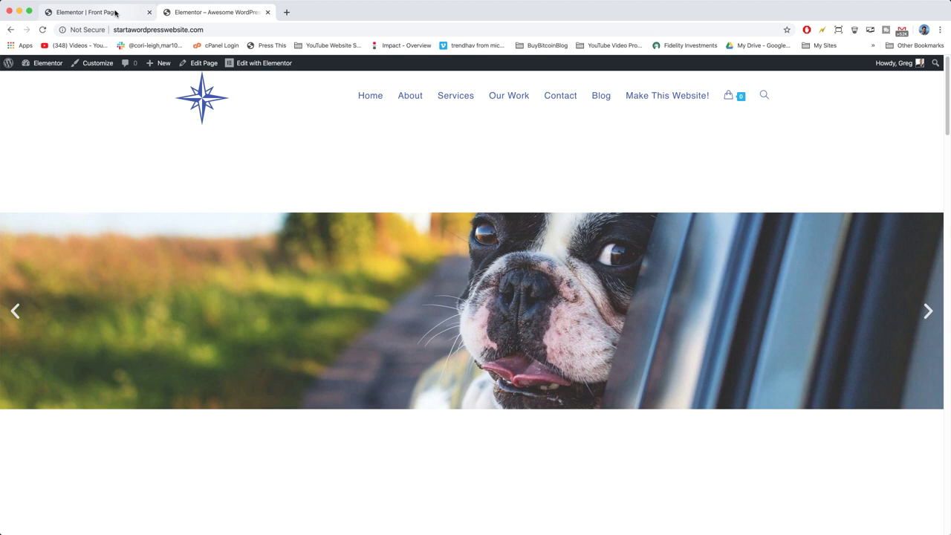
click(115, 12)
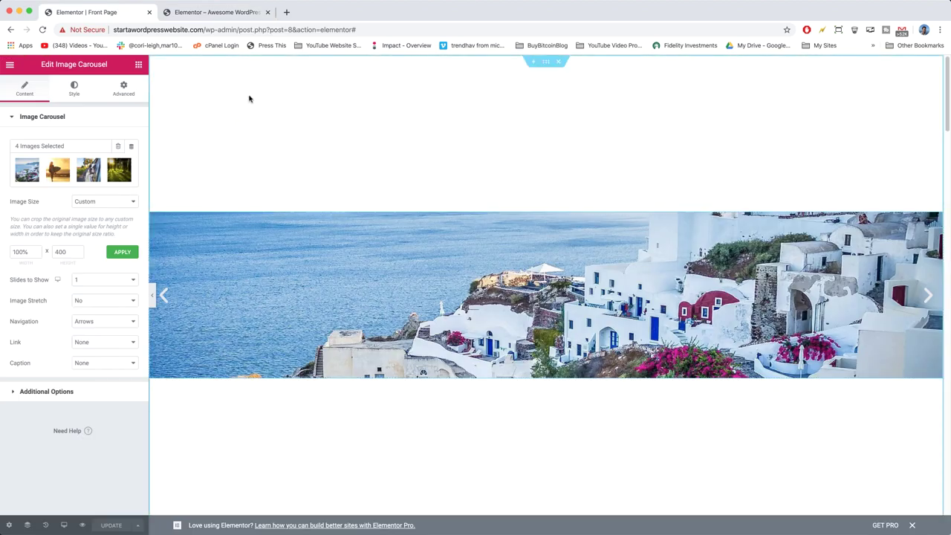
Switch the carousel's Image Size back to Full and view the live homepage
click(197, 13)
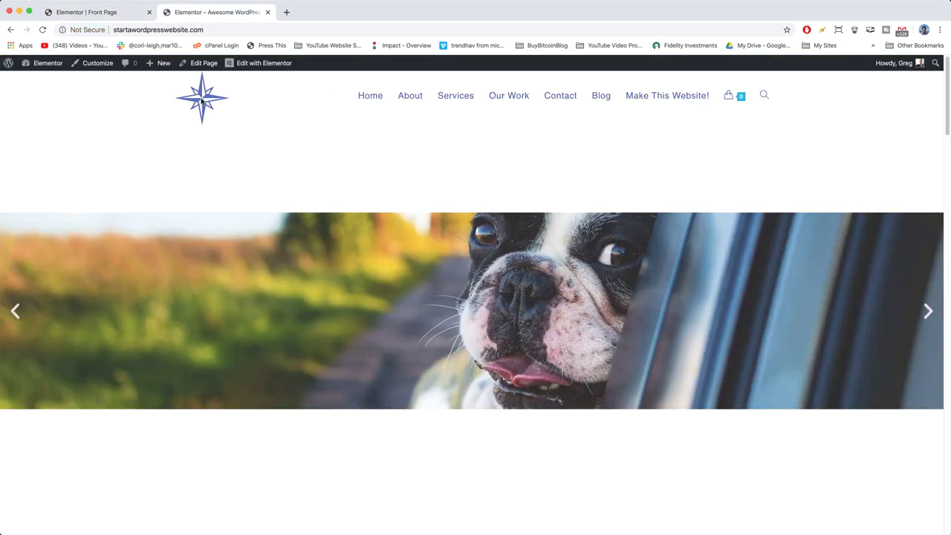
click(112, 12)
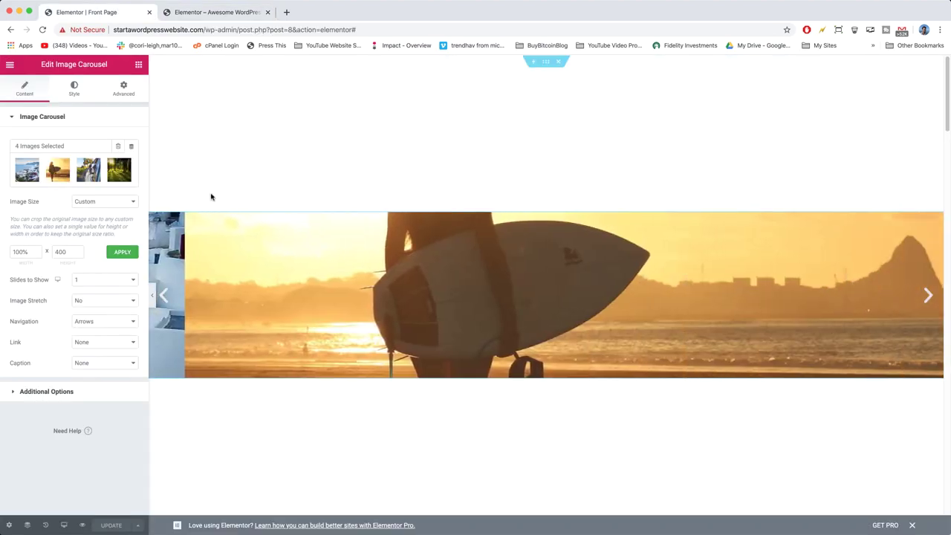
click(97, 201)
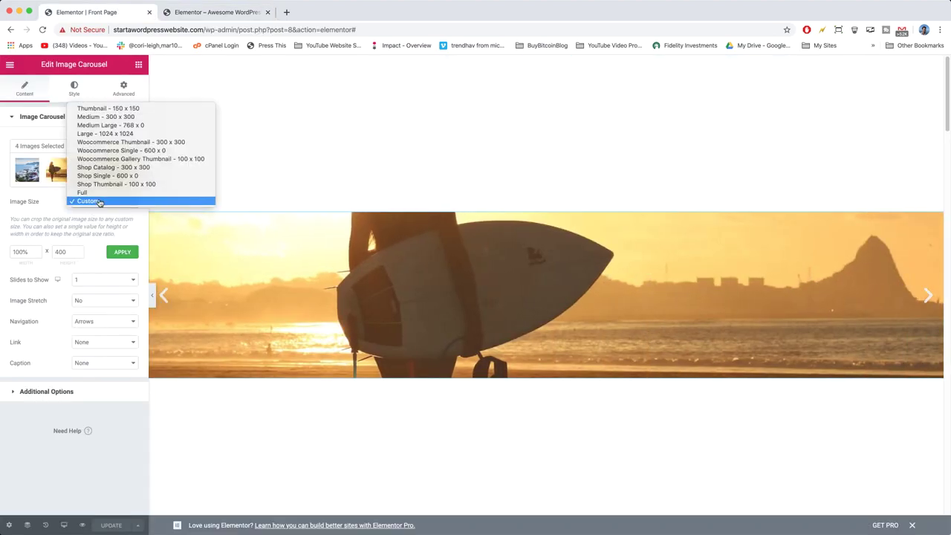
click(97, 190)
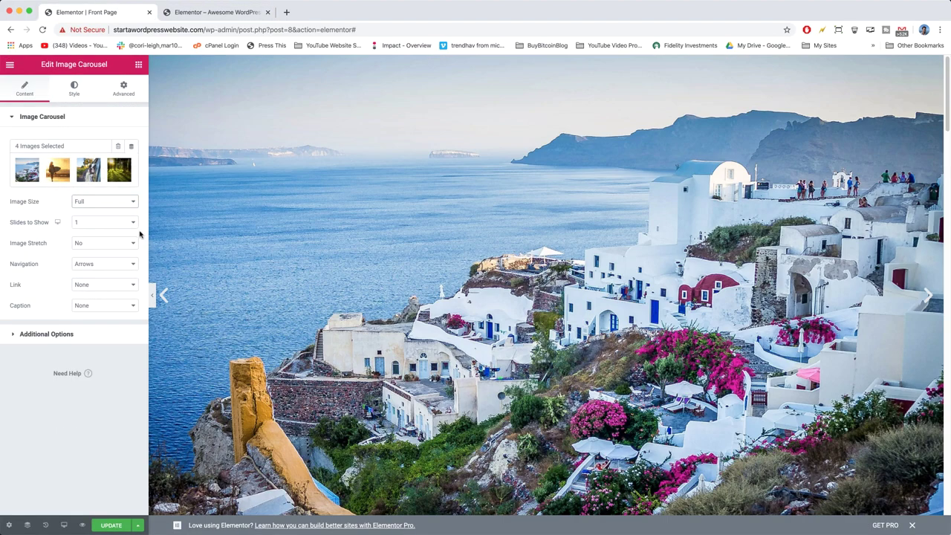
key(ctrl+Tab)
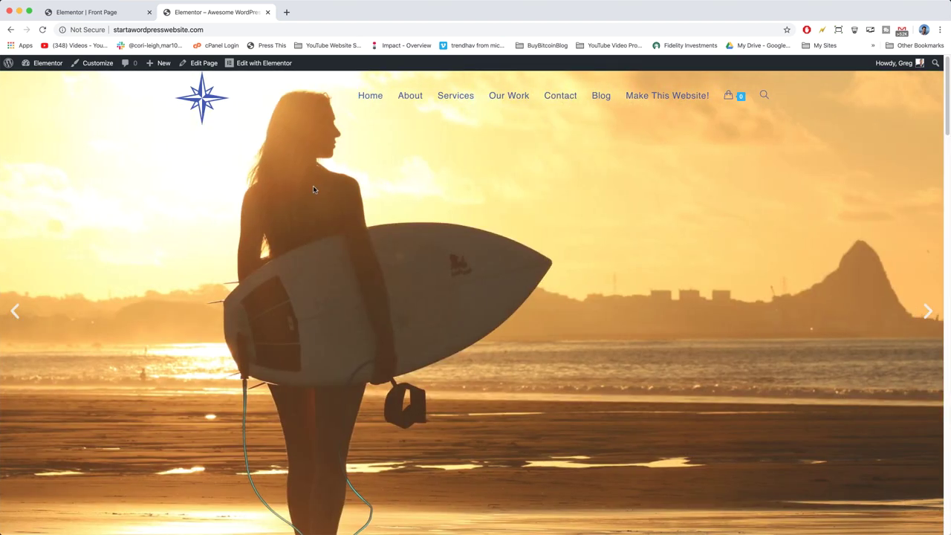
Advance the live full-height carousel four slides, through dog and Santorini, to the surfer photo
scroll(313, 267, down, 5)
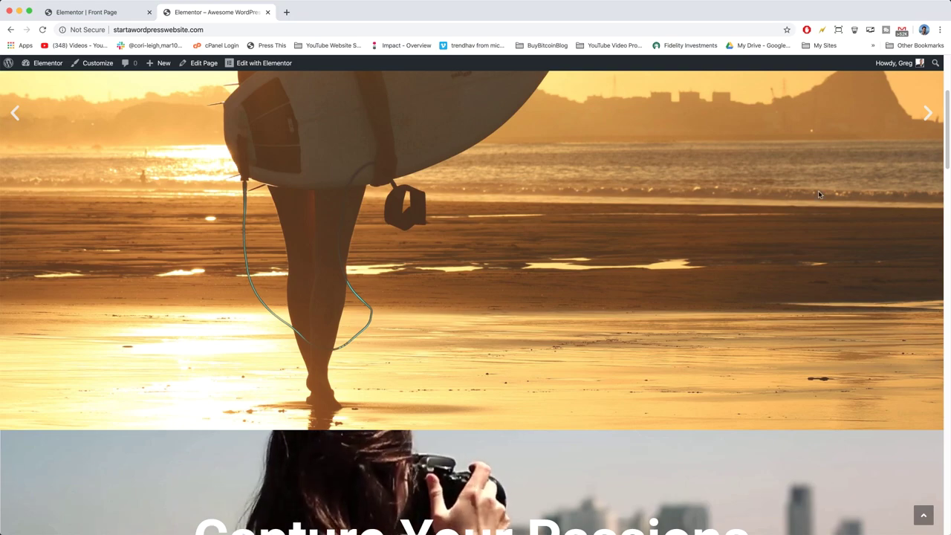
click(926, 114)
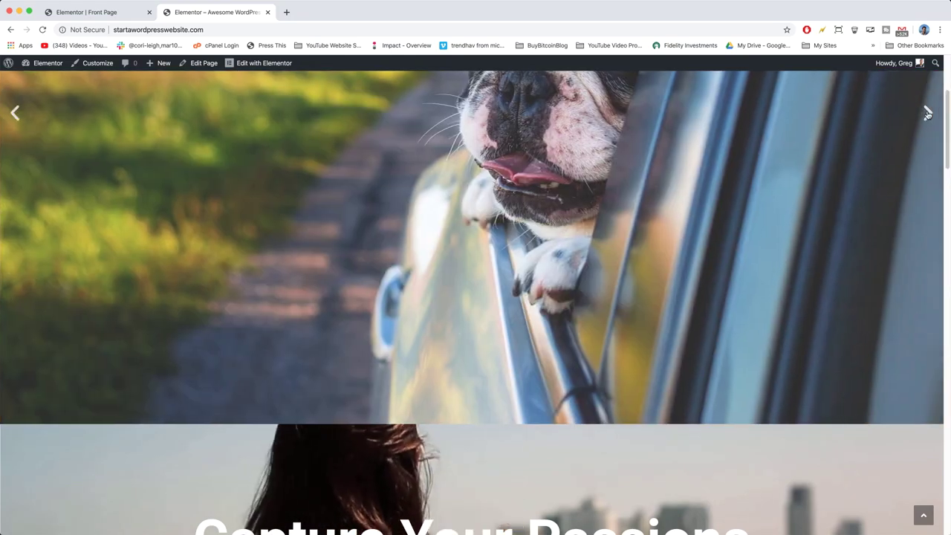
click(926, 112)
click(927, 113)
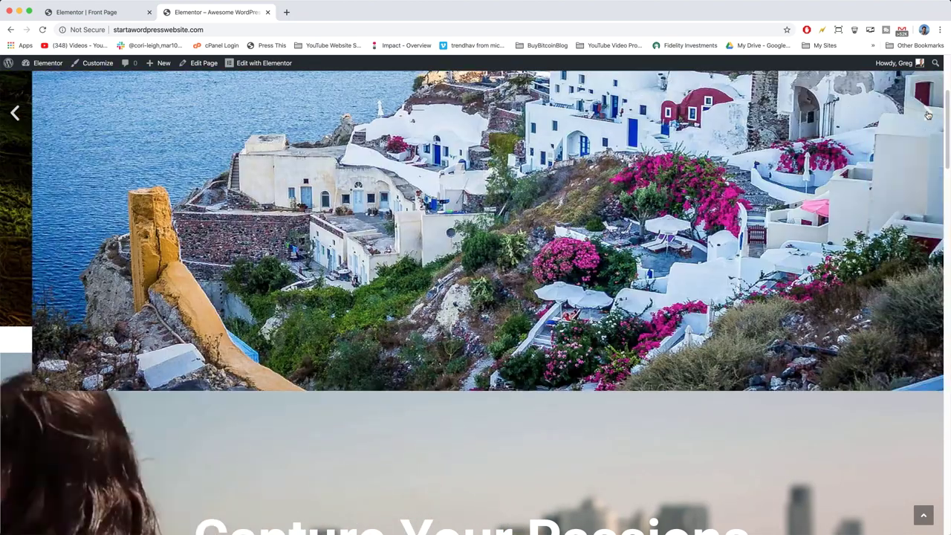
click(927, 113)
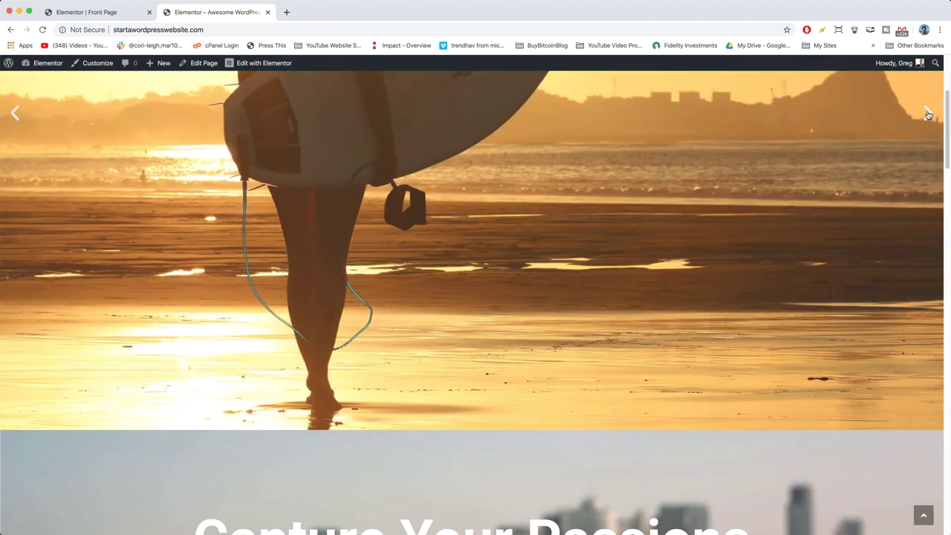
scroll(673, 279, up, 5)
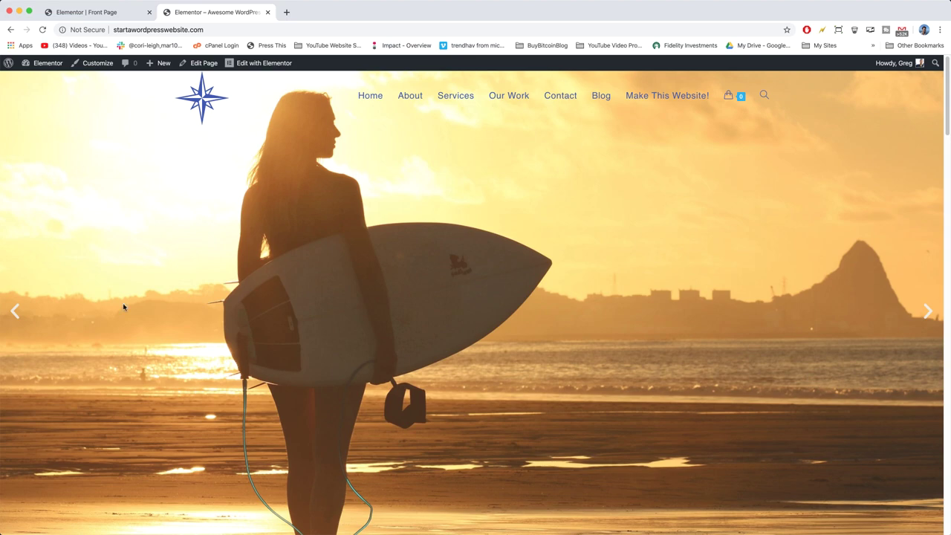
Set the carousel Image Size to Custom 100% by 1000, apply it, and update the page
click(93, 13)
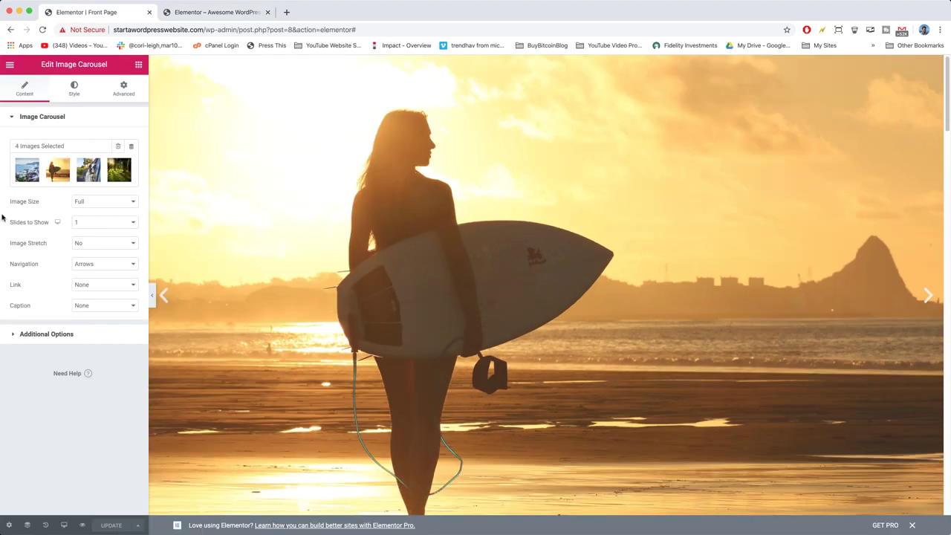
click(112, 201)
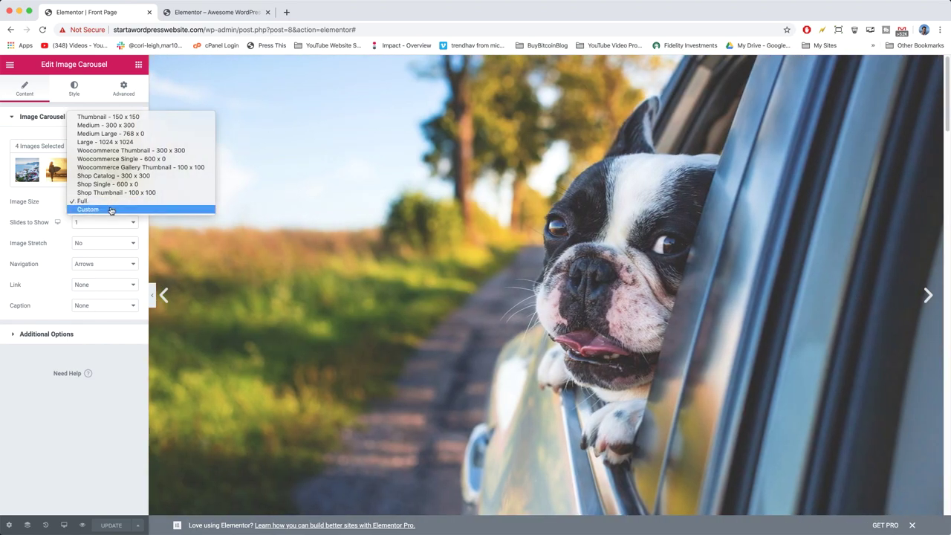
click(108, 207)
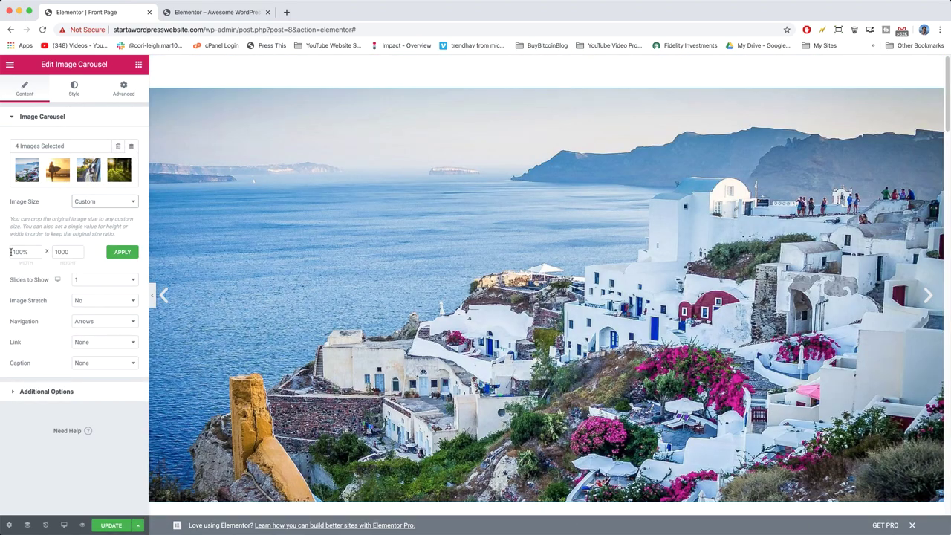
drag(29, 253, 7, 255)
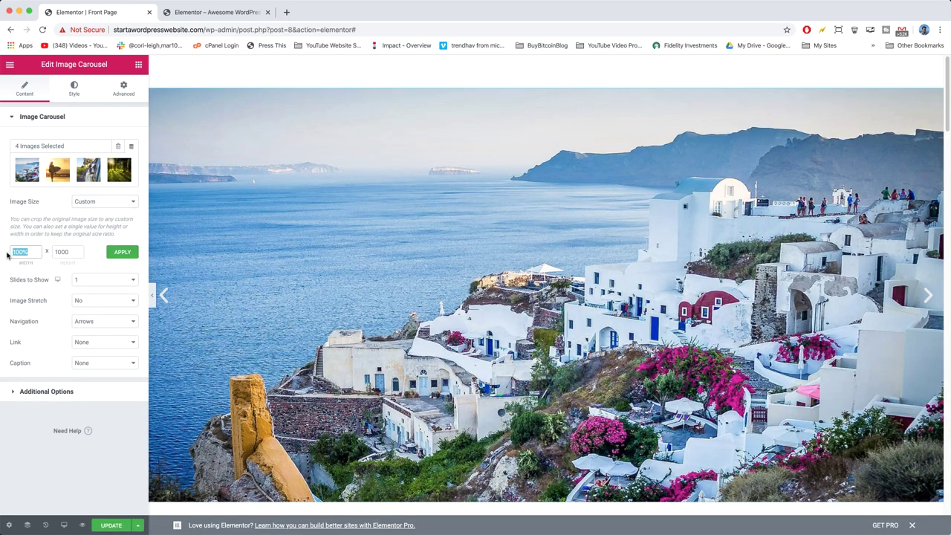
click(70, 251)
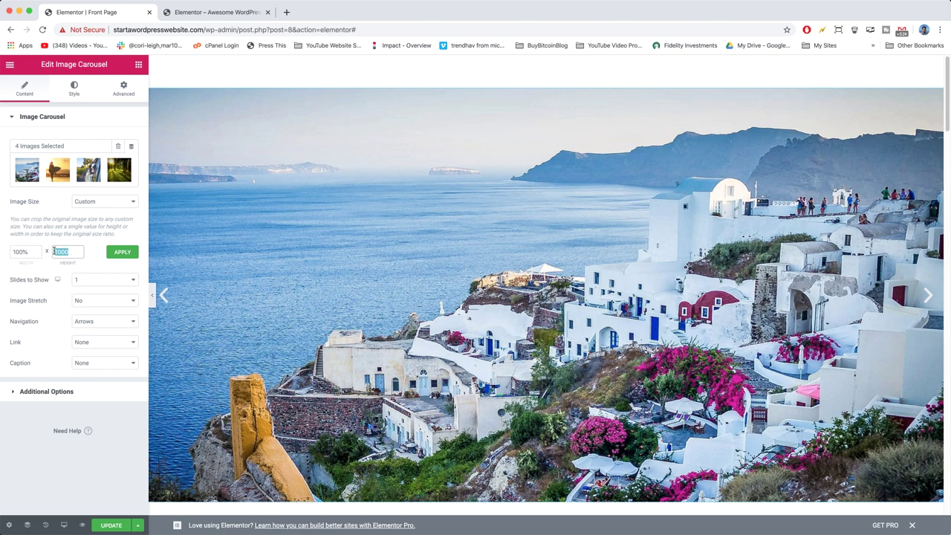
click(123, 252)
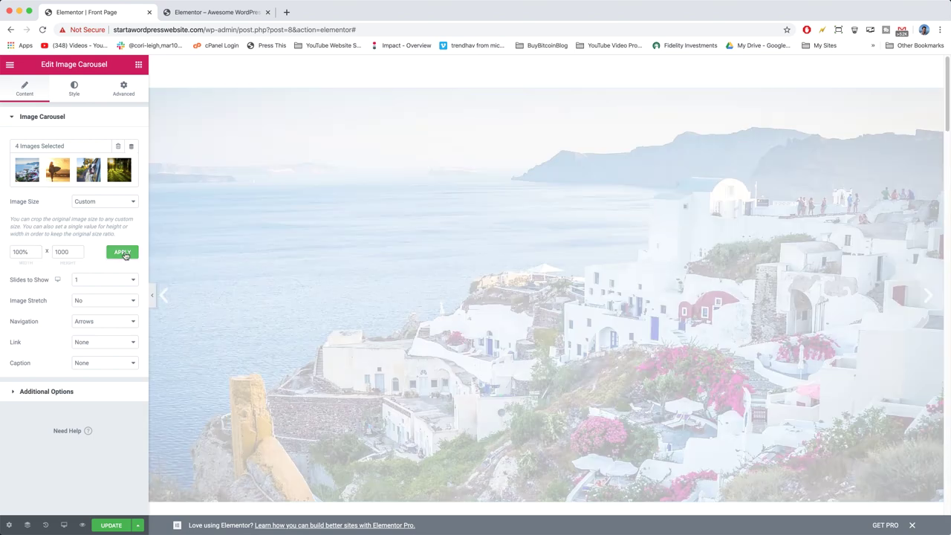
click(111, 525)
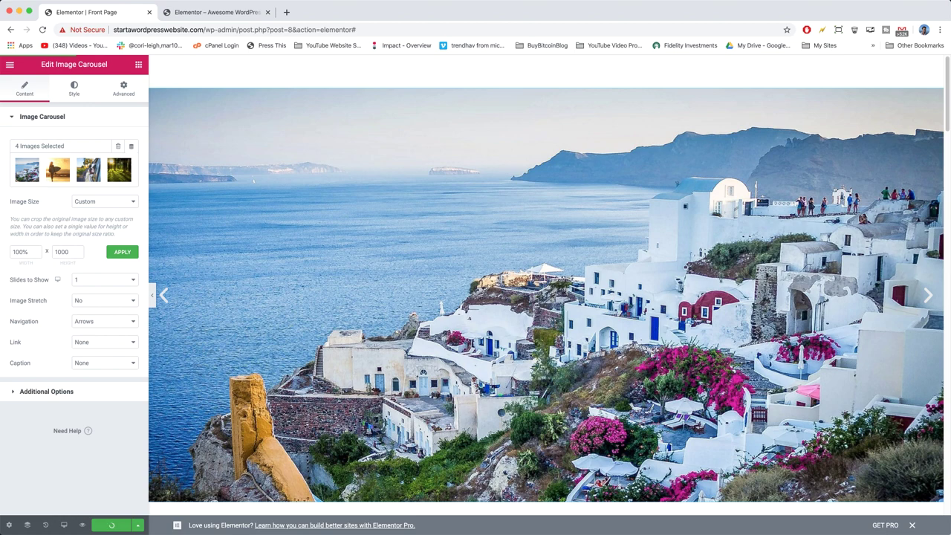
Reload the live page and cycle the resized carousel five slides to the surfer, then return to the editor
click(191, 10)
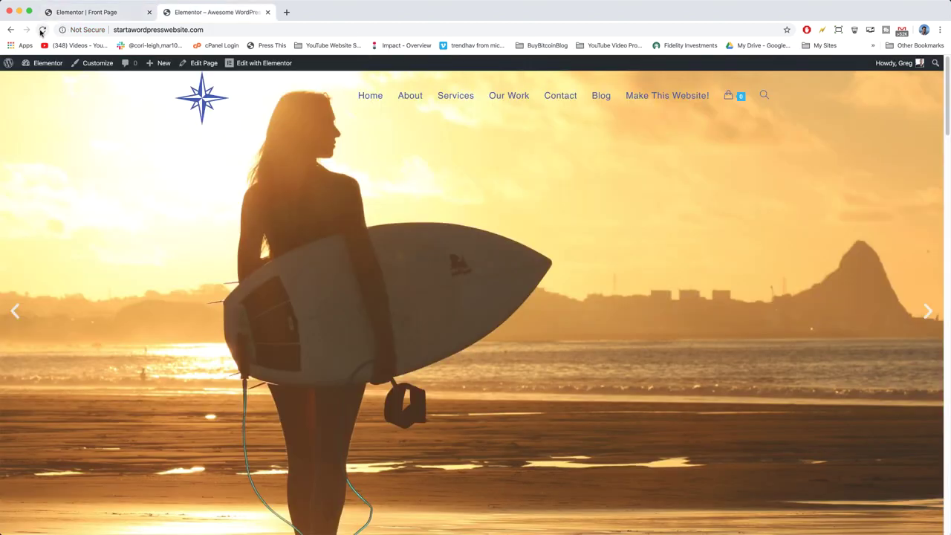
click(43, 30)
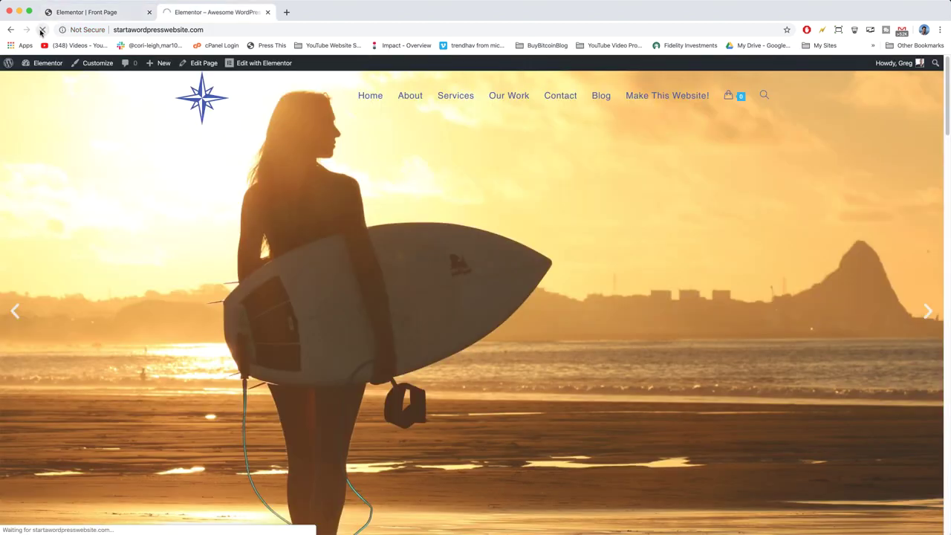
scroll(303, 162, down, 2)
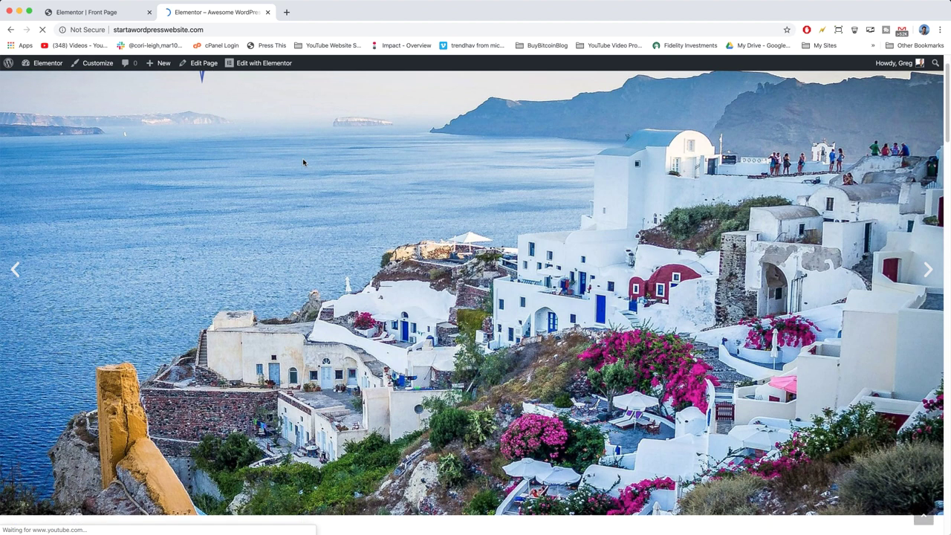
scroll(303, 162, down, 2)
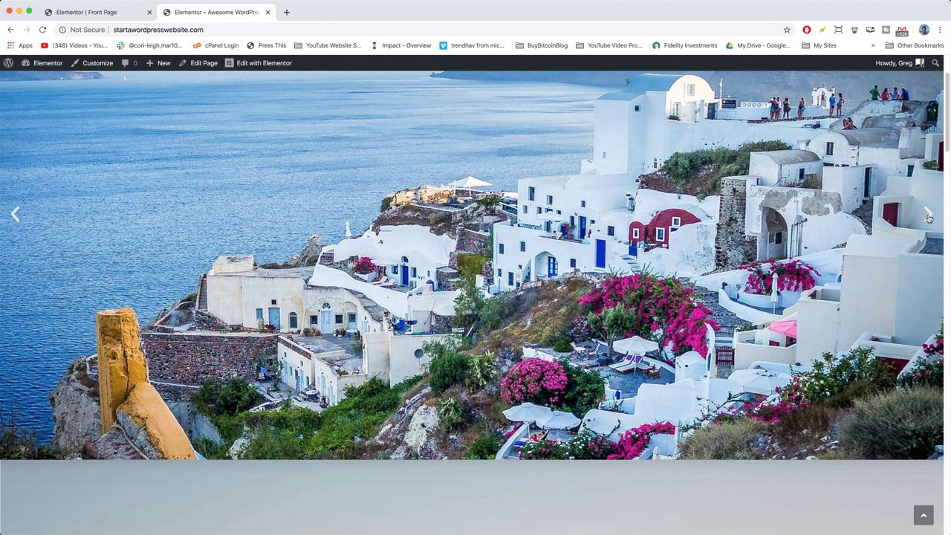
click(927, 216)
click(927, 215)
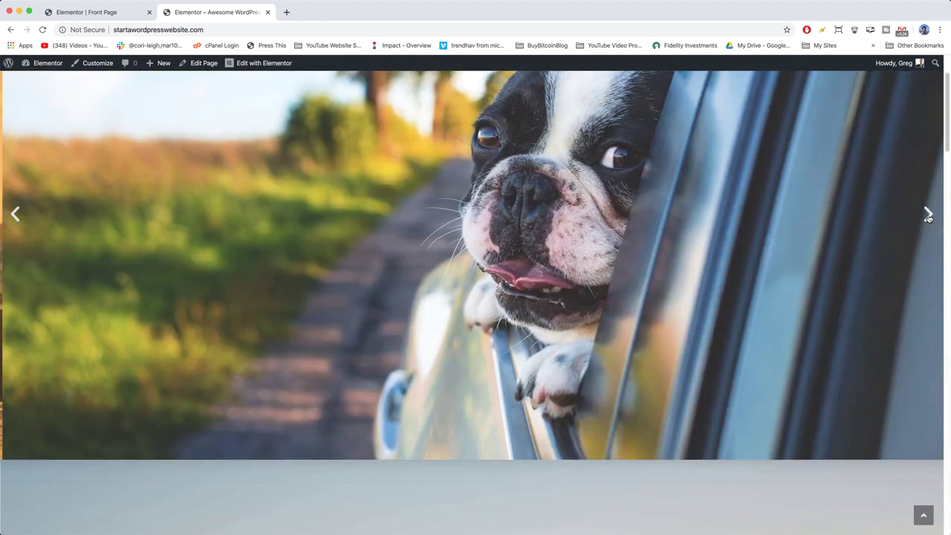
click(928, 216)
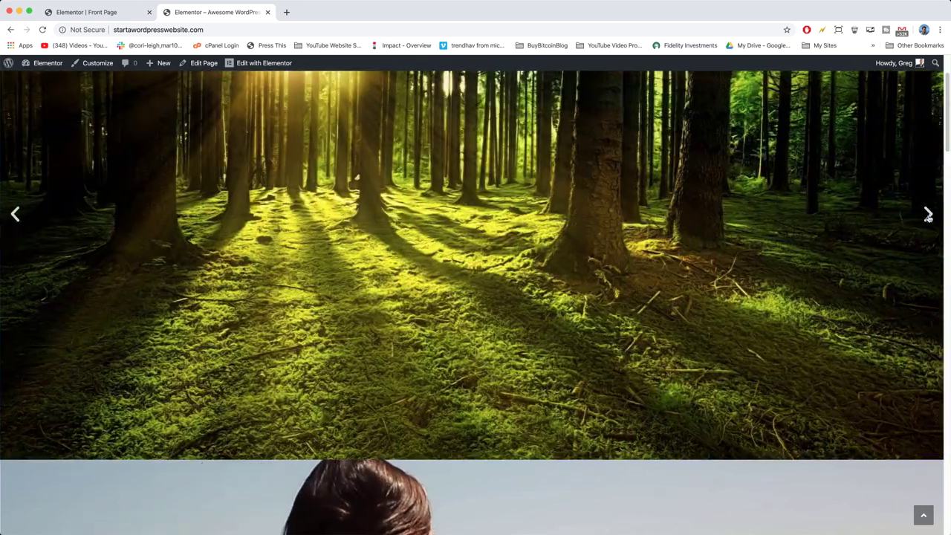
click(928, 215)
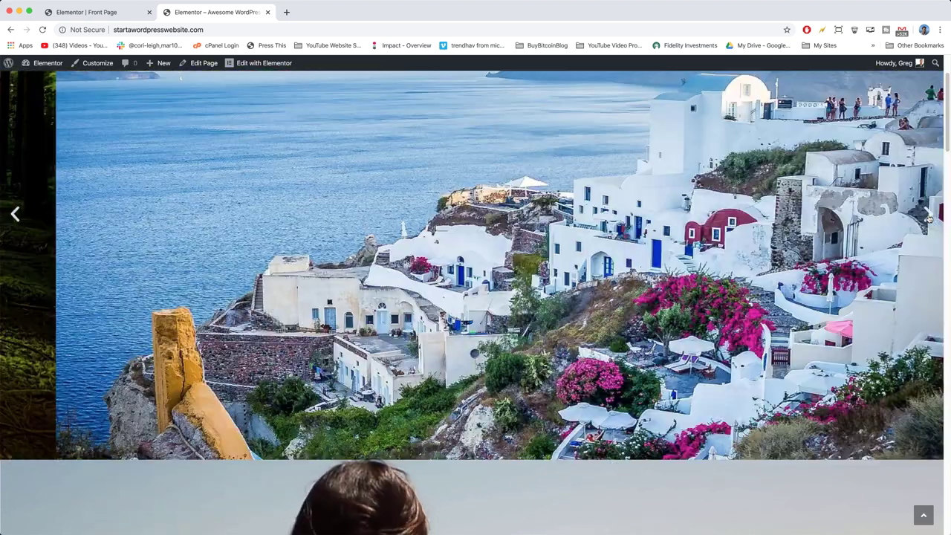
click(927, 216)
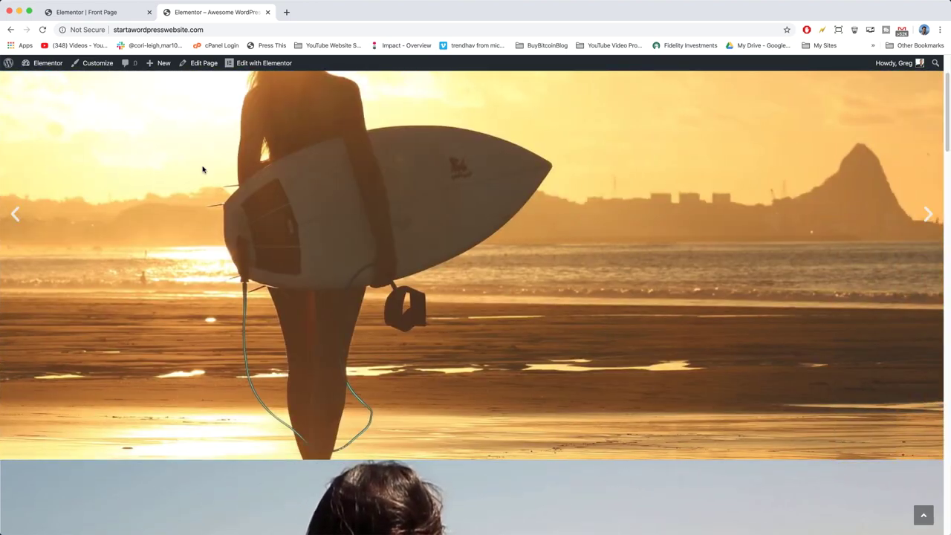
click(74, 12)
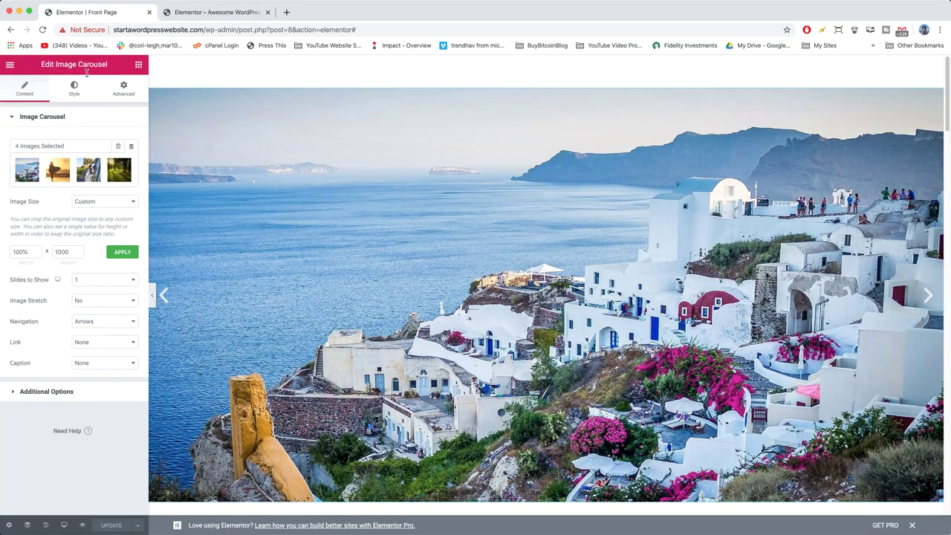
Apply a custom image height of 875 and reload the live page to compare
double_click(70, 253)
click(122, 253)
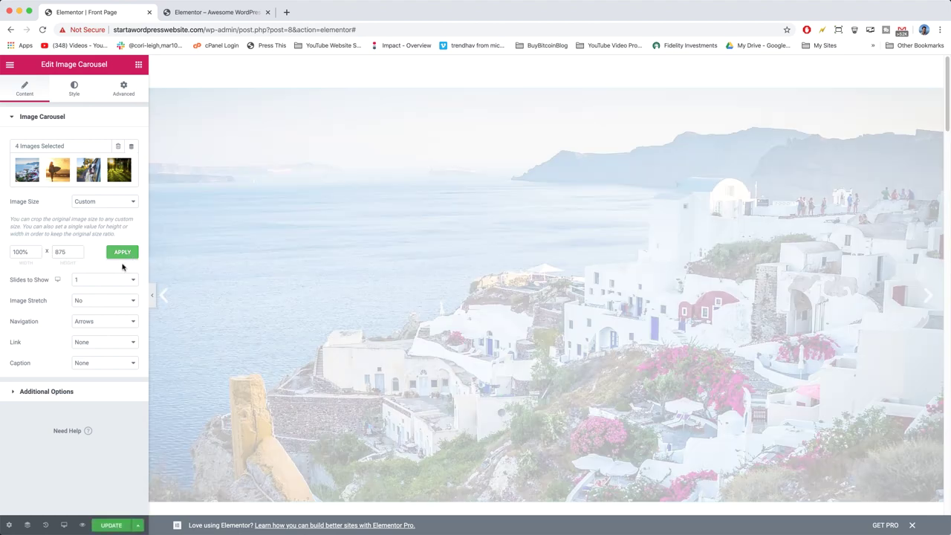
click(216, 12)
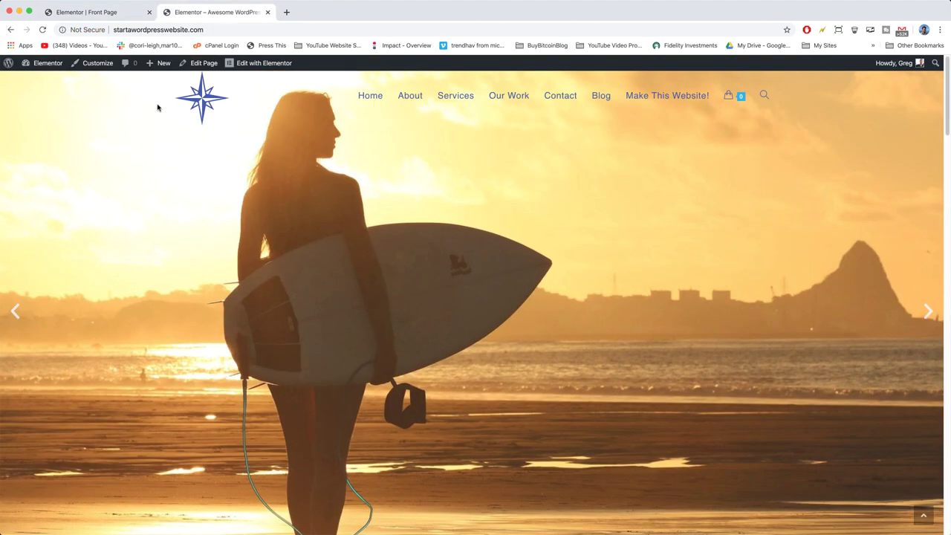
click(42, 30)
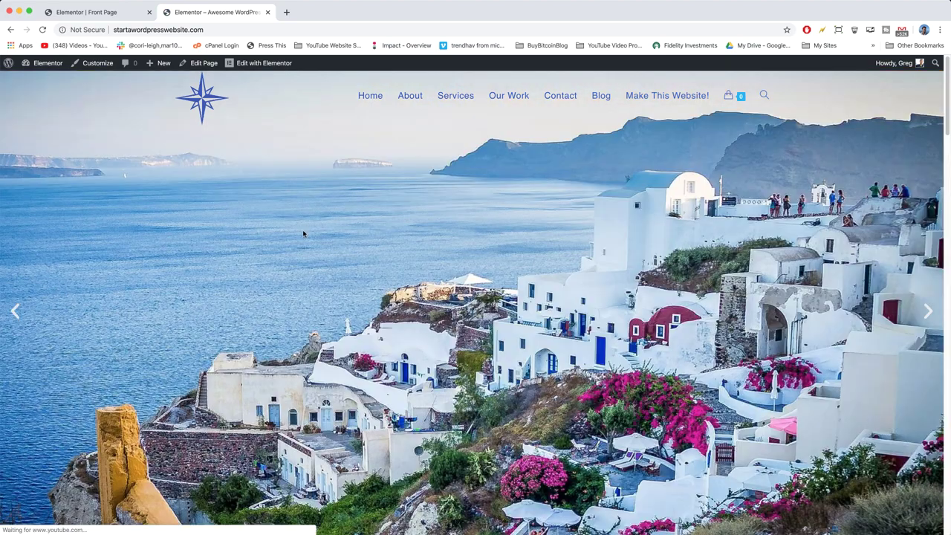
scroll(306, 234, down, 4)
scroll(265, 226, up, 4)
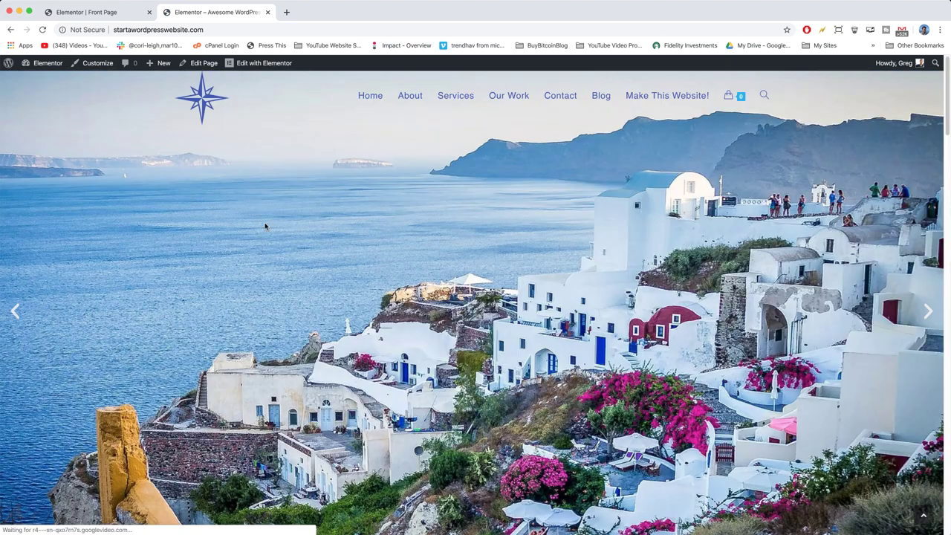
Try a carousel image height of 800 and step through two slides on the live page
click(95, 13)
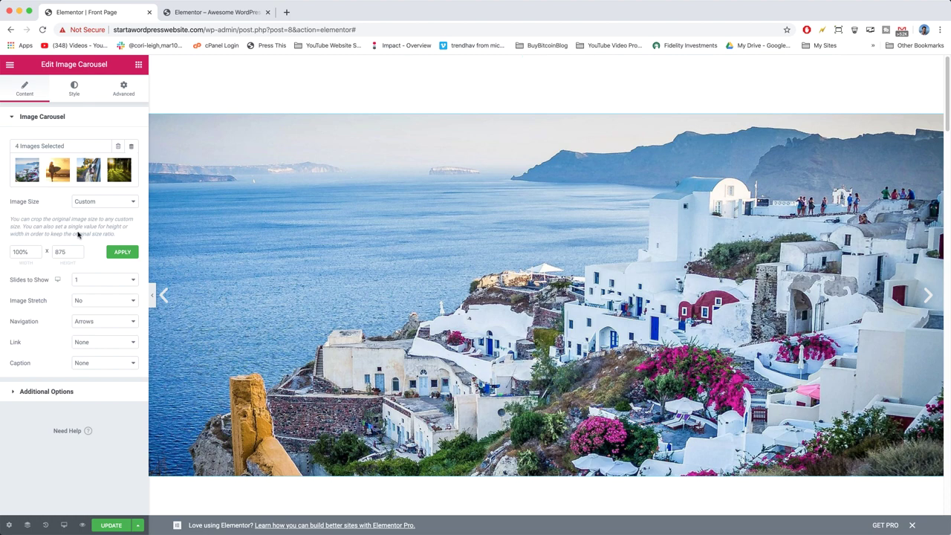
double_click(63, 251)
double_click(53, 252)
text(800)
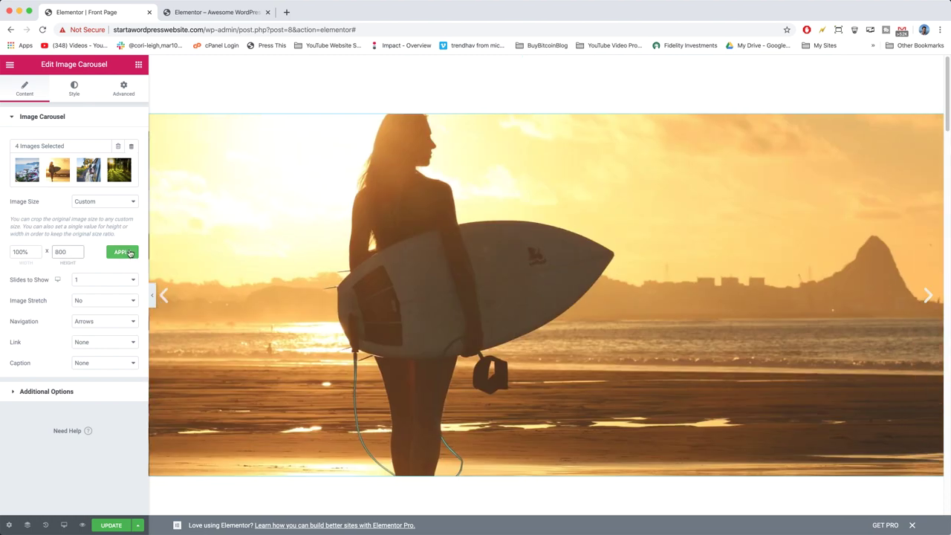
click(130, 257)
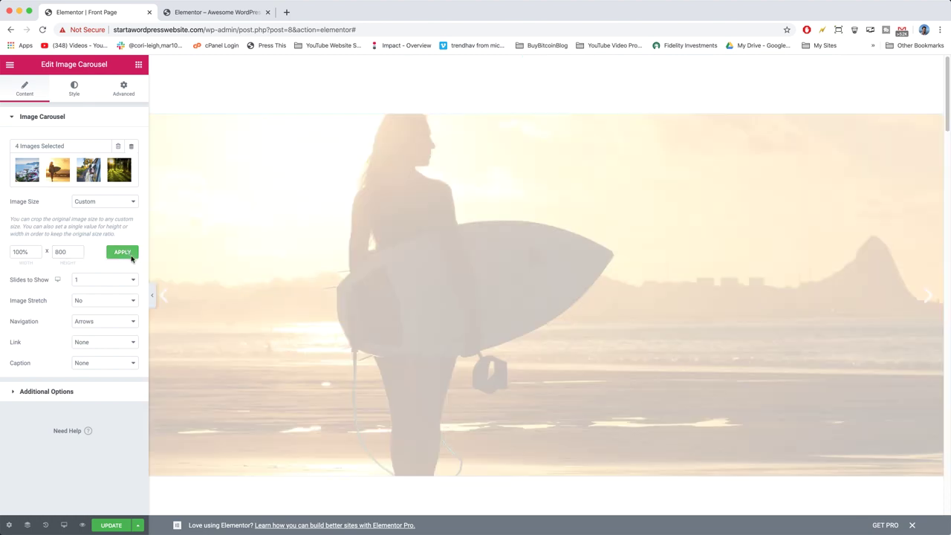
key(ctrl+Tab)
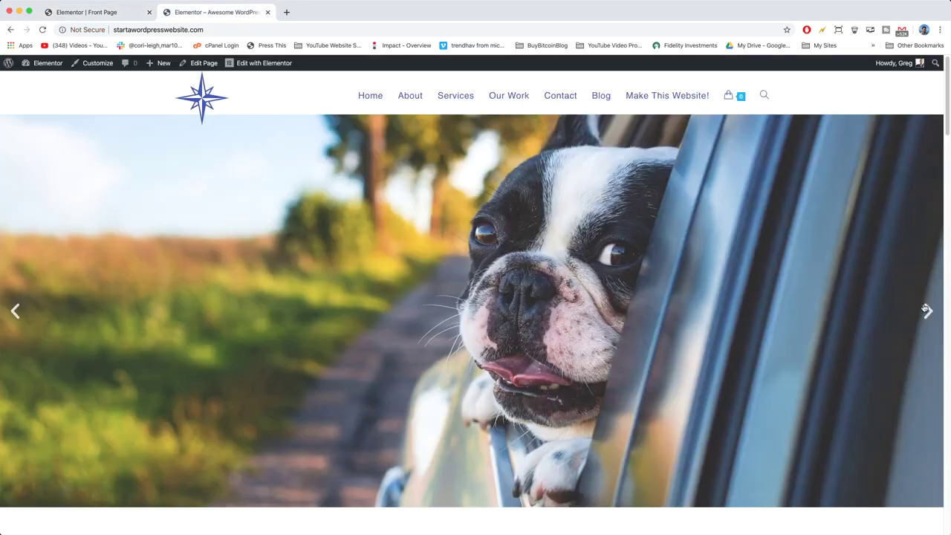
click(926, 310)
click(925, 310)
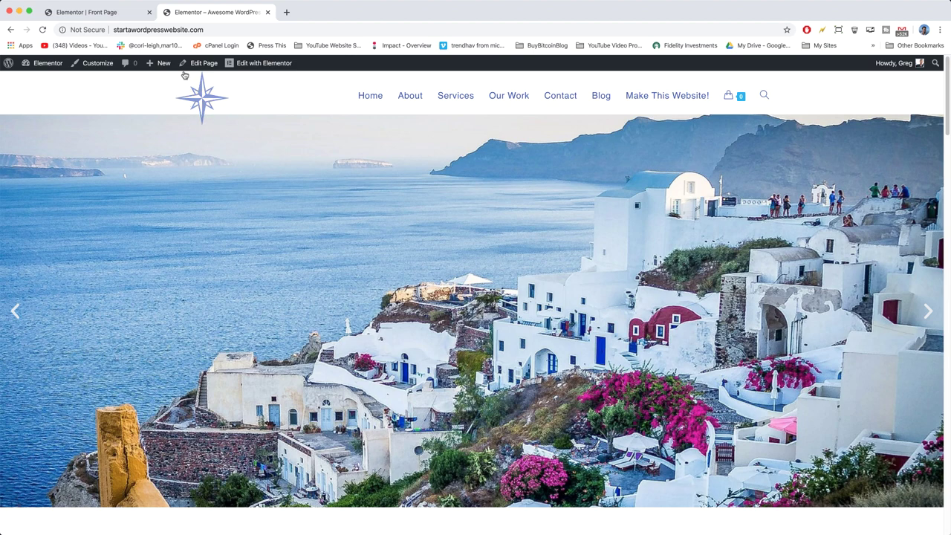
Set the image height to 760, save the page, and reload the live site
click(103, 12)
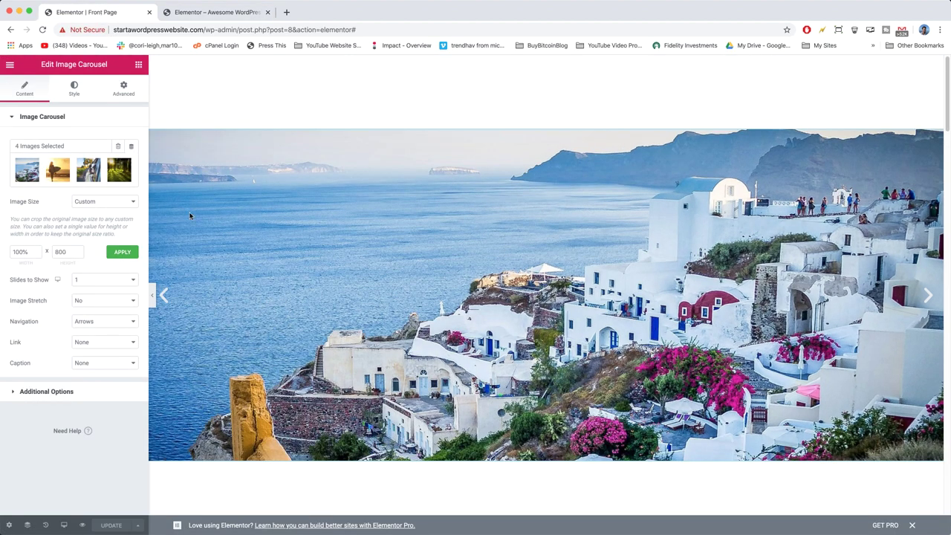
drag(63, 251, 50, 252)
text(760)
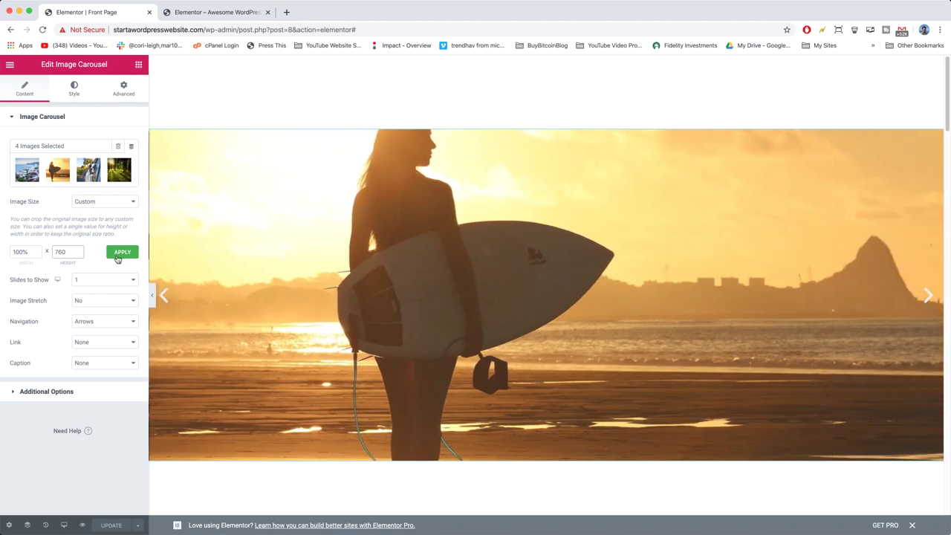
click(118, 254)
click(111, 525)
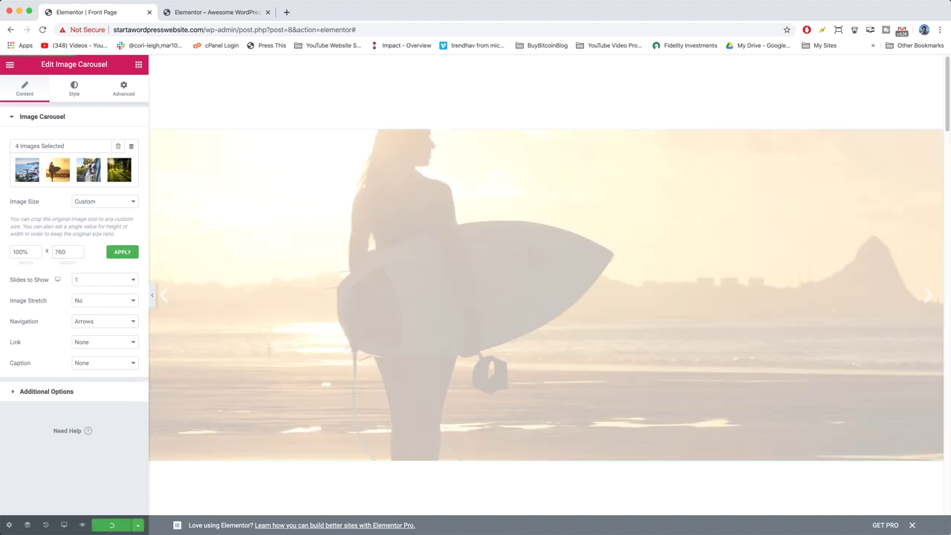
click(199, 12)
click(43, 29)
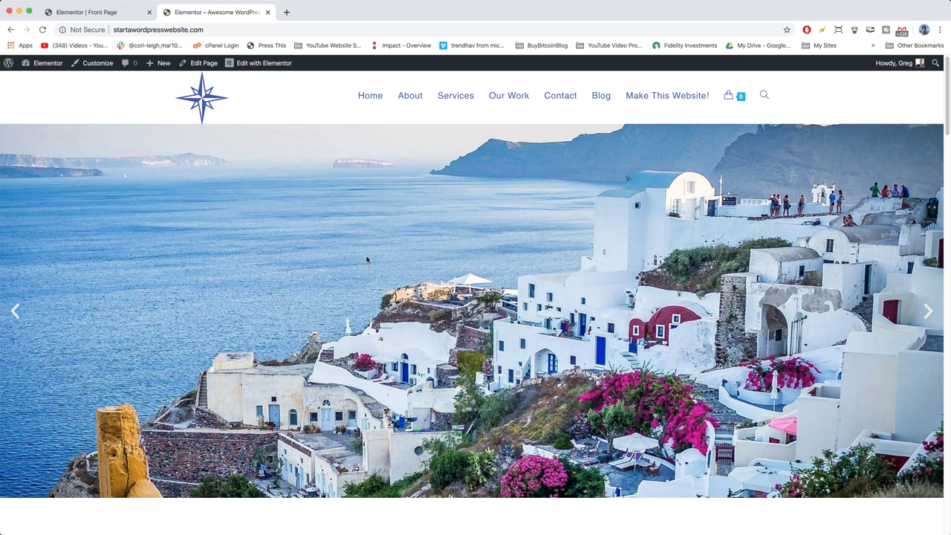
scroll(371, 262, down, 5)
scroll(380, 295, up, 5)
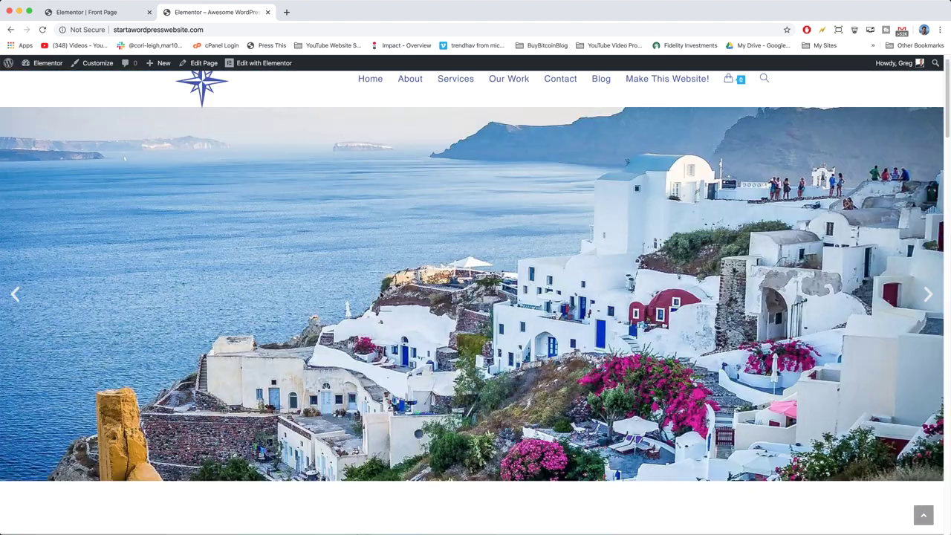